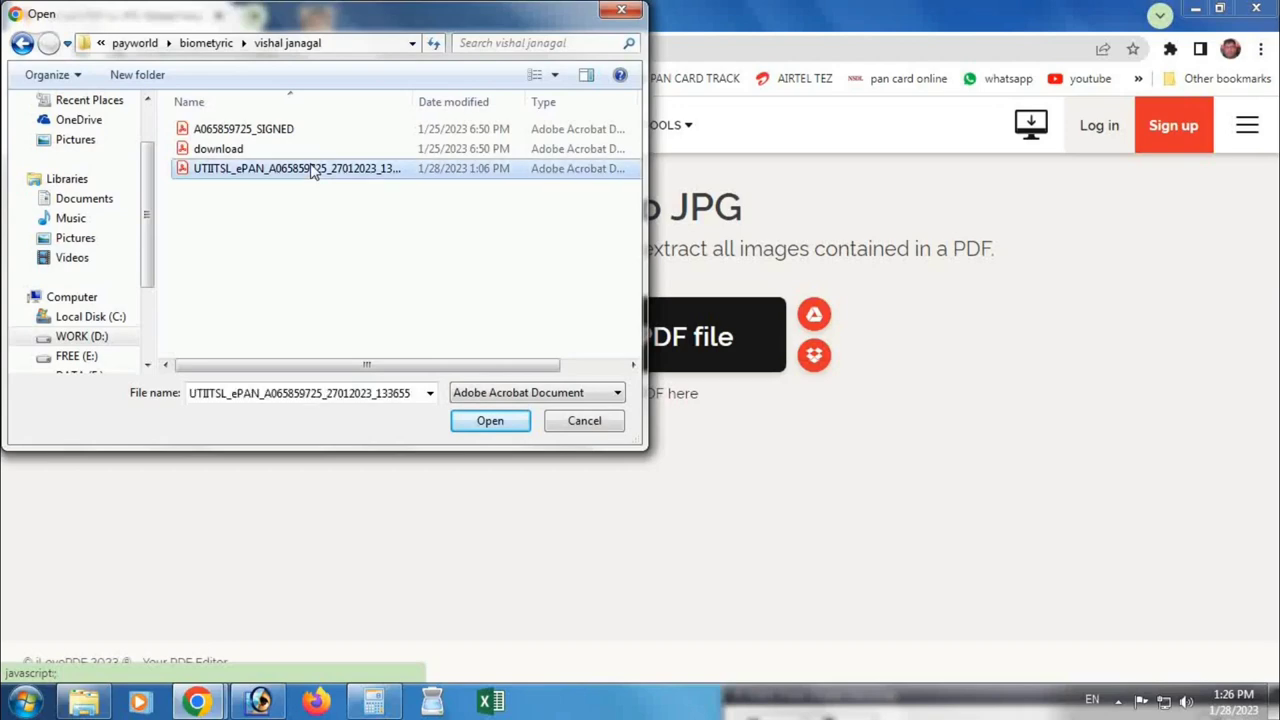
# Step: Load the ePAN PDF into iLovePDF, enter its PDF password, and convert it to JPG
pyautogui.doubleClick(313, 172)
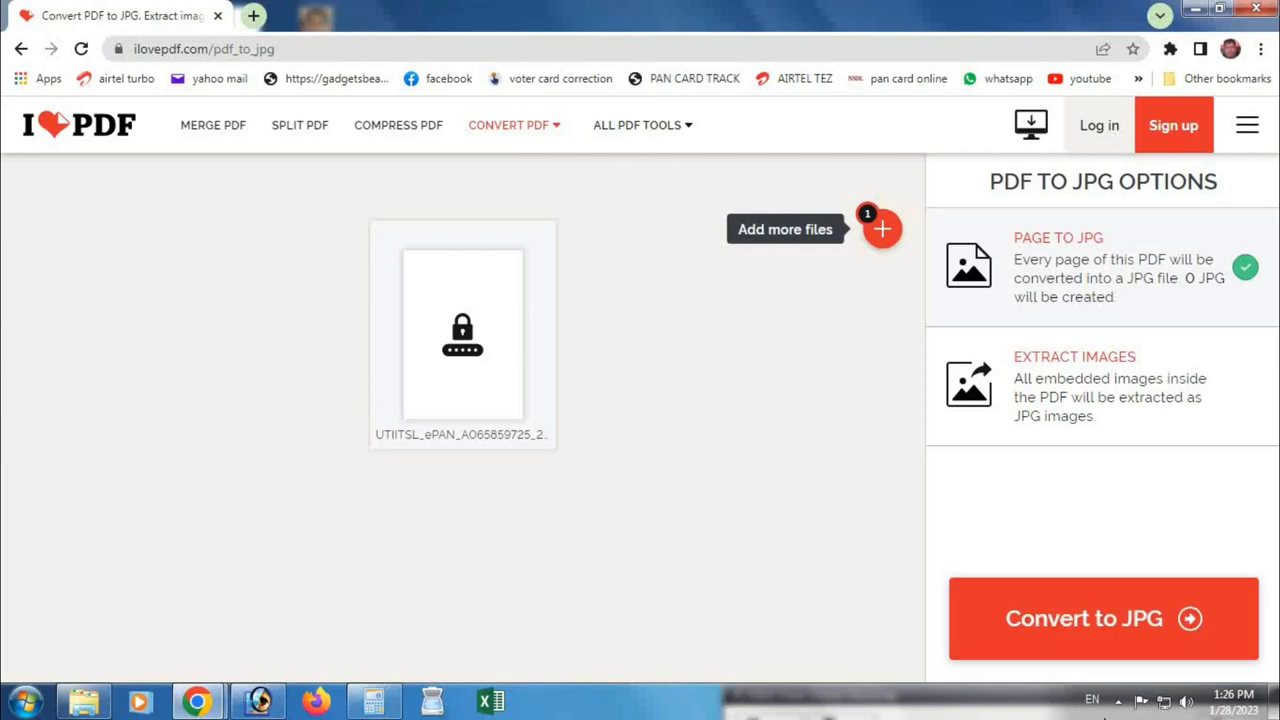
pyautogui.moveTo(943, 565)
pyautogui.mouseDown()
pyautogui.moveTo(971, 618)
pyautogui.moveTo(1070, 676)
pyautogui.moveTo(1266, 668)
pyautogui.mouseUp()
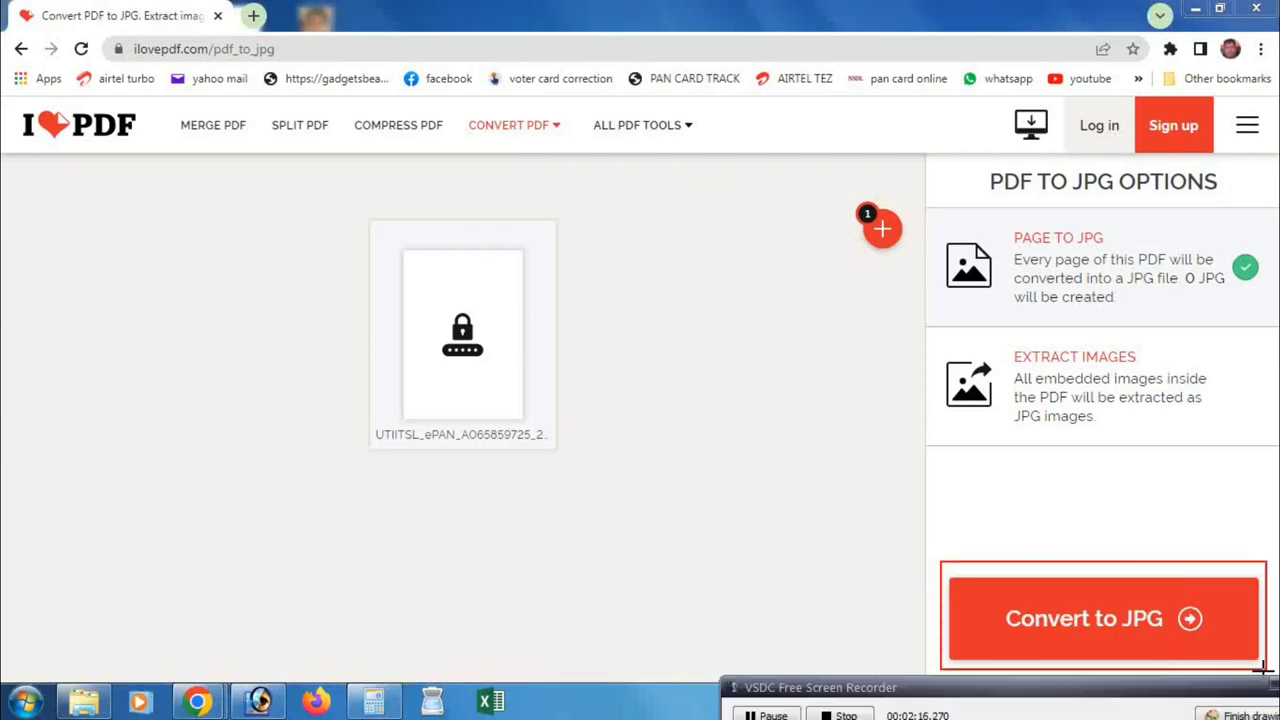
pyautogui.click(1242, 714)
pyautogui.click(1092, 630)
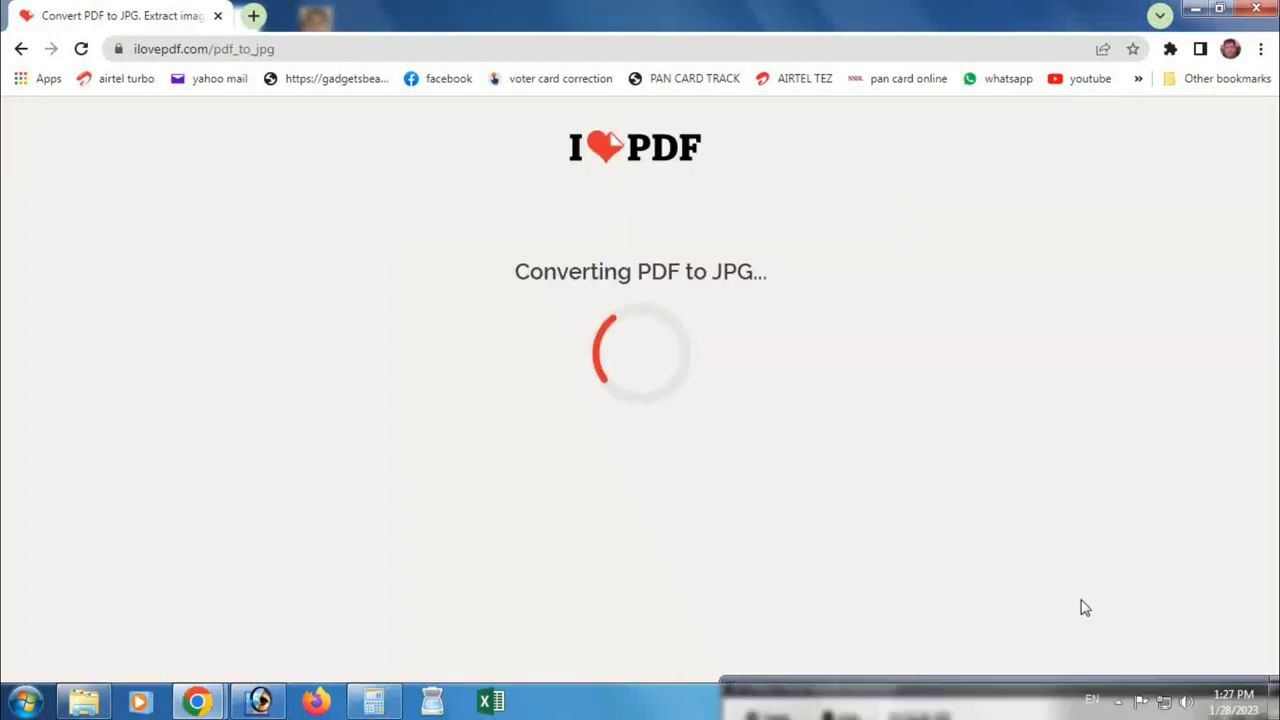
pyautogui.click(524, 356)
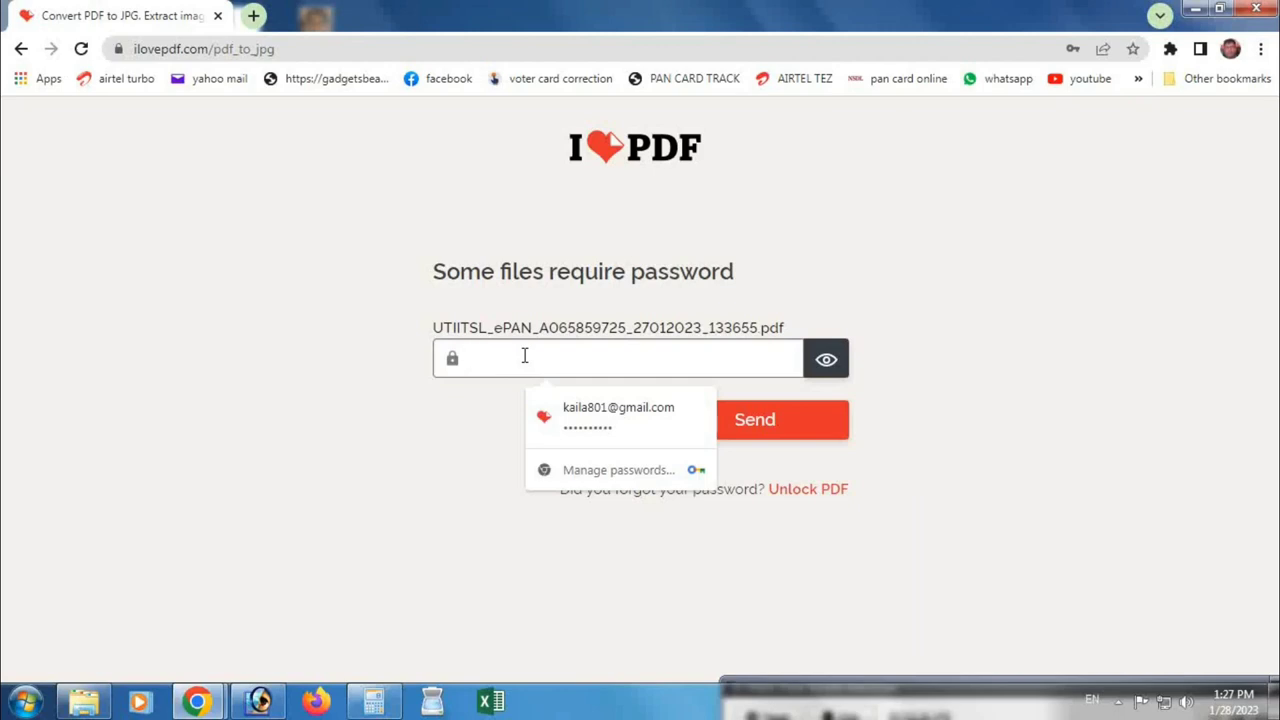
pyautogui.write('01')
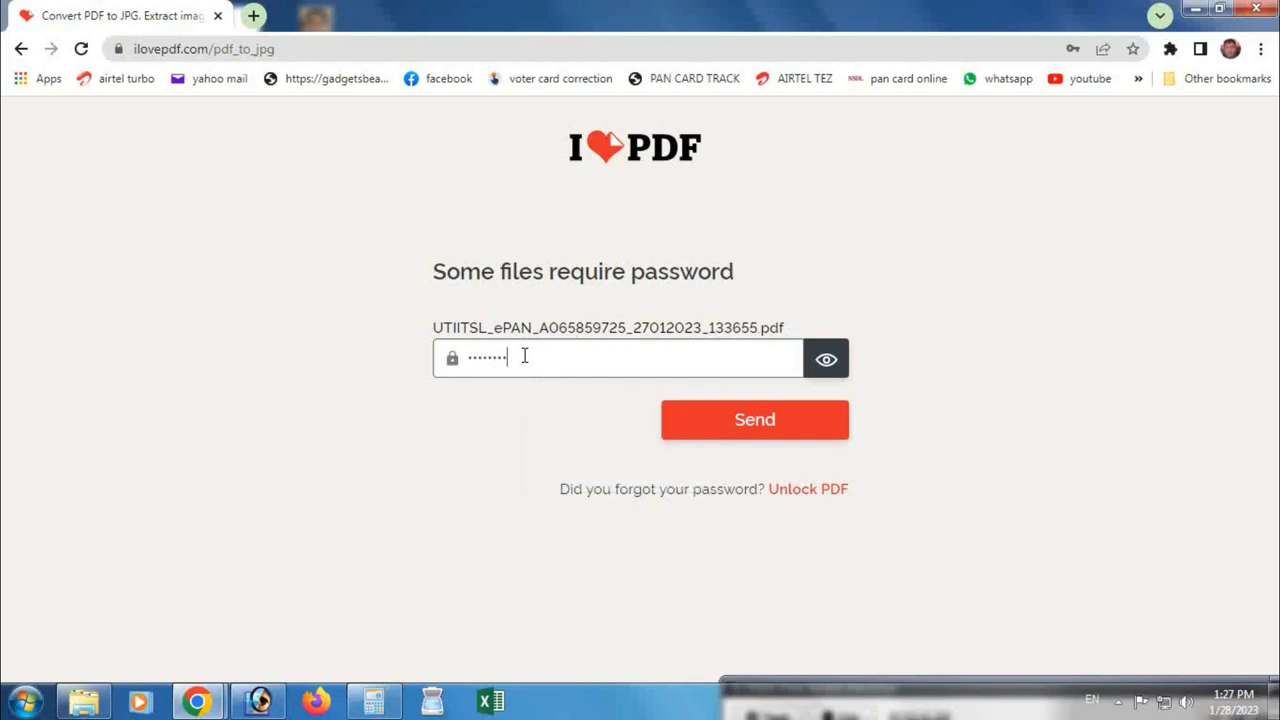
pyautogui.click(750, 422)
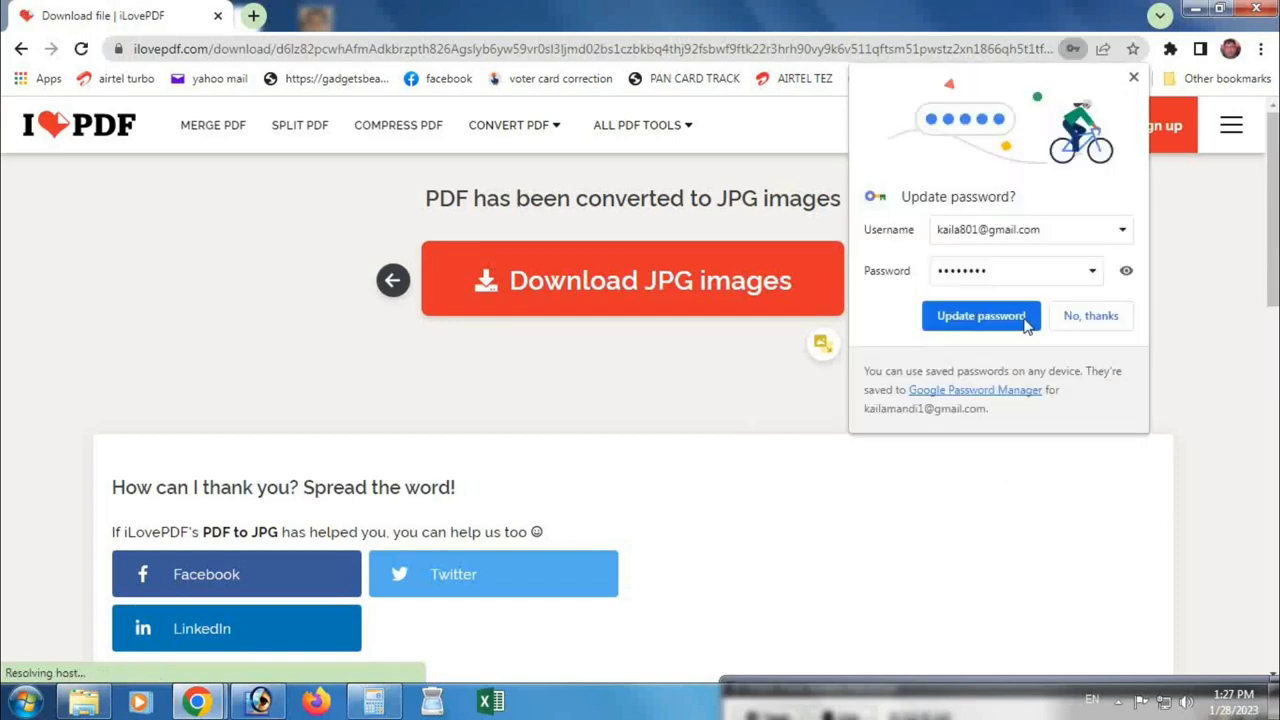
# Step: Decline the browser's password prompt and save the converted JPG to the Desktop
pyautogui.click(1133, 77)
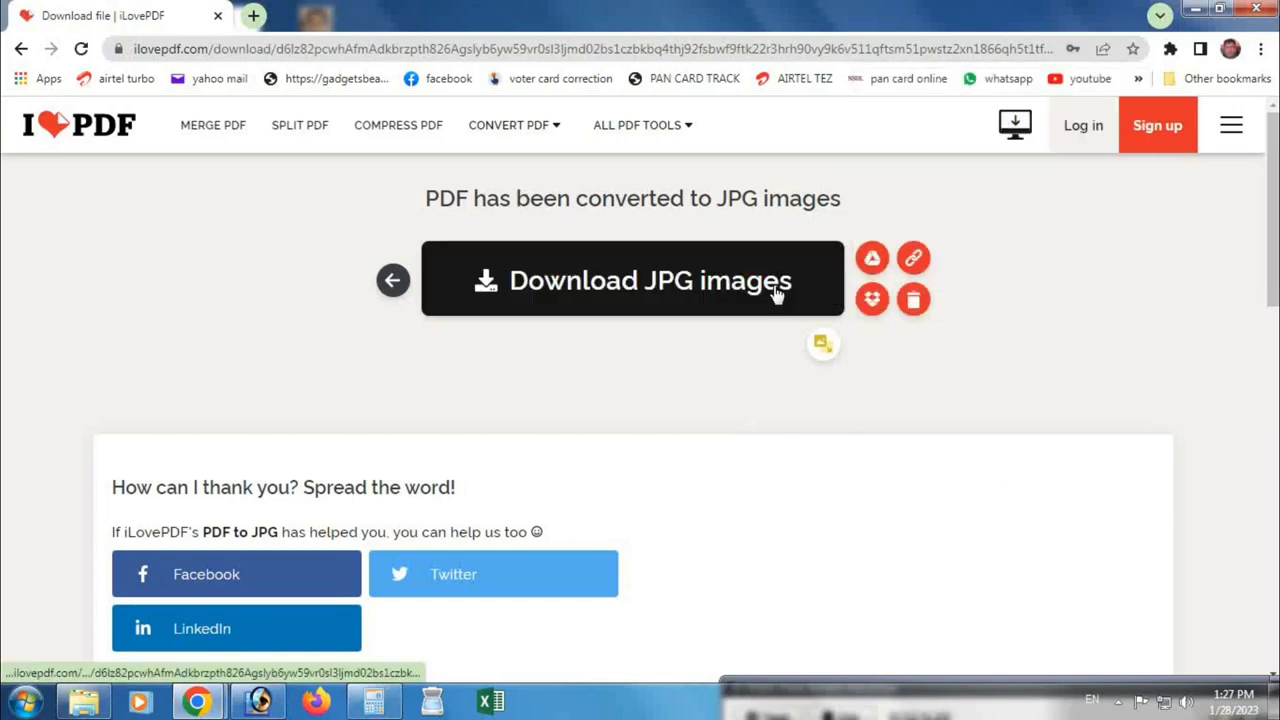
pyautogui.click(594, 330)
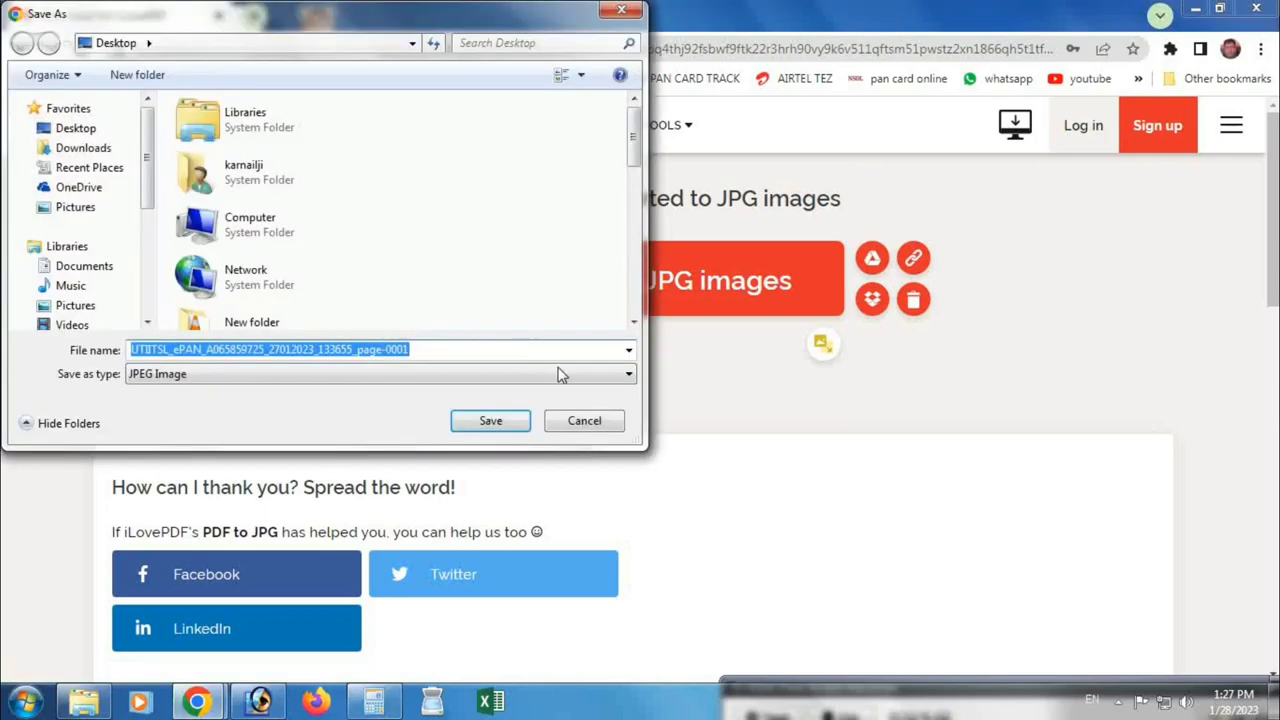
pyautogui.click(491, 421)
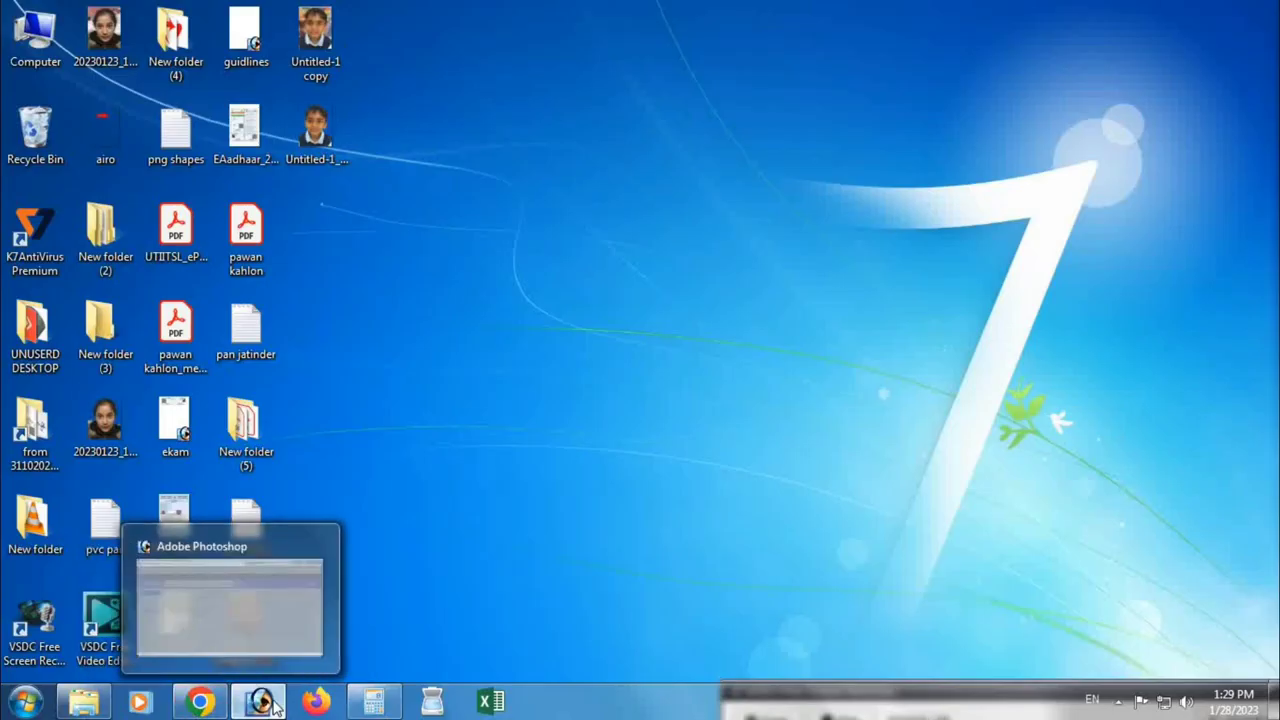
# Step: Open the downloaded ePAN JPG in Photoshop
pyautogui.click(170, 605)
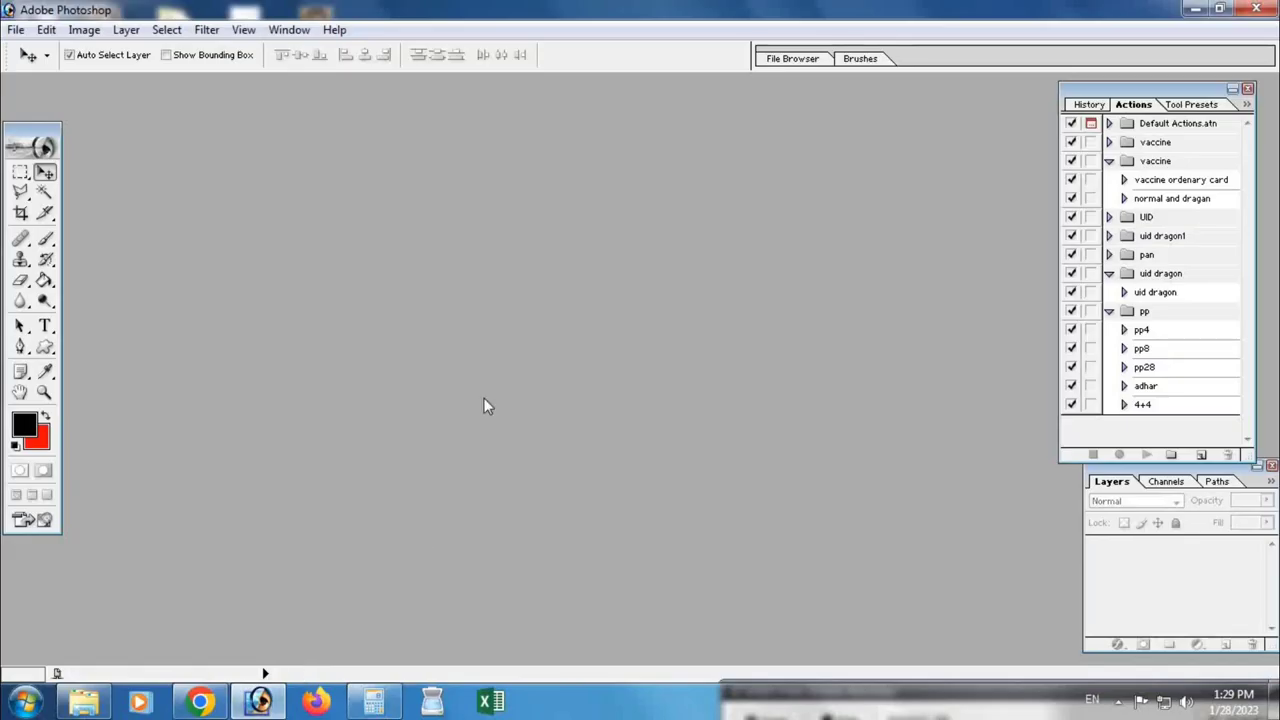
pyautogui.doubleClick(432, 353)
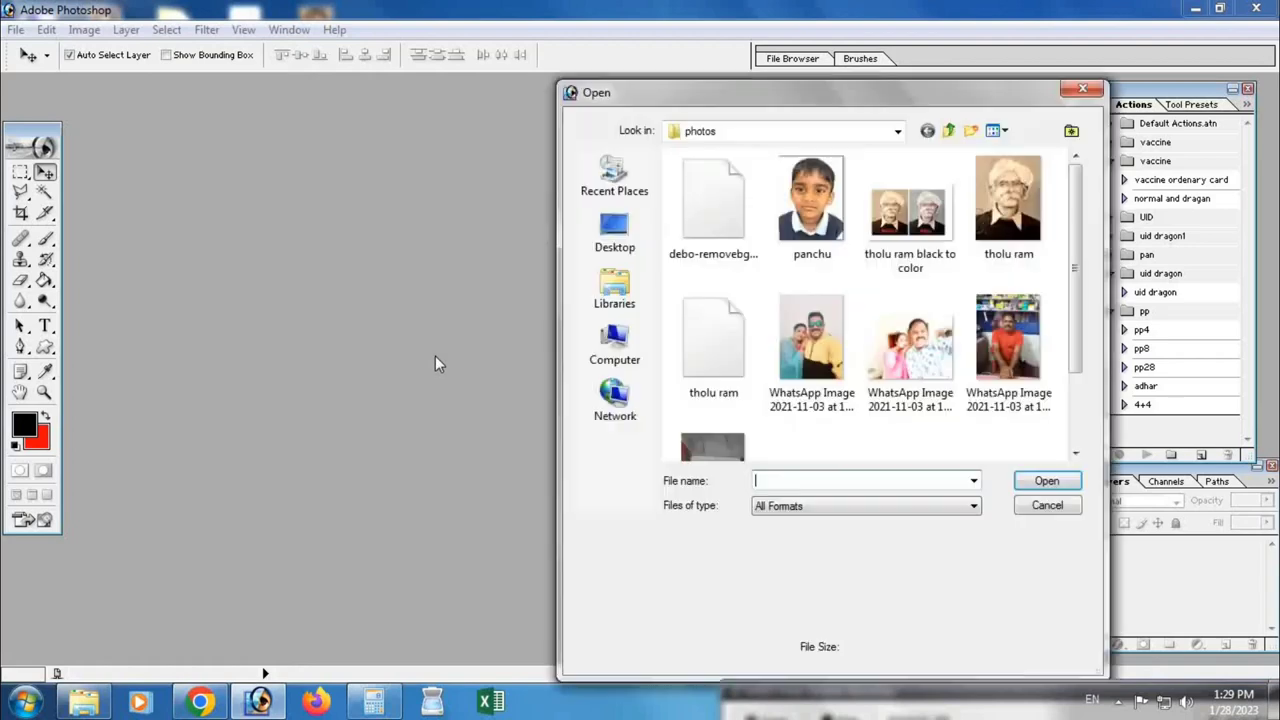
pyautogui.click(1000, 222)
pyautogui.press('Return')
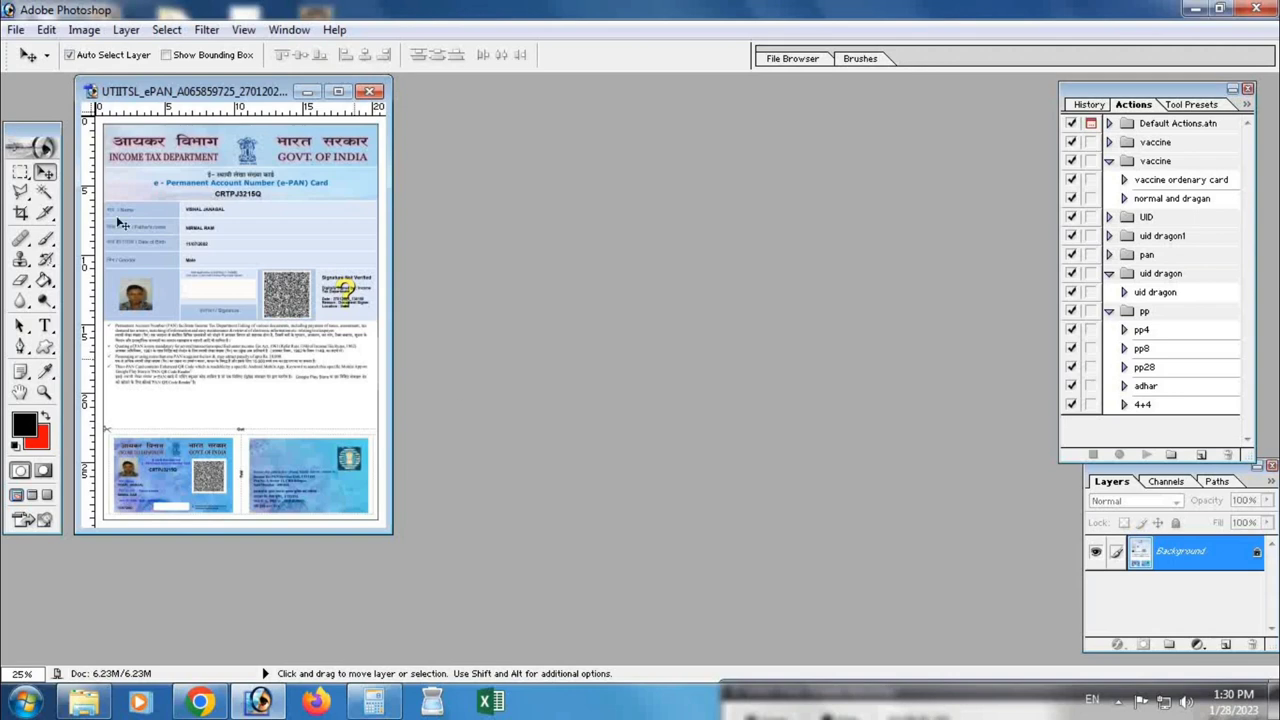
# Step: Apply a Gaussian Blur of about 4.5 pixels radius to the ePAN image
pyautogui.click(218, 34)
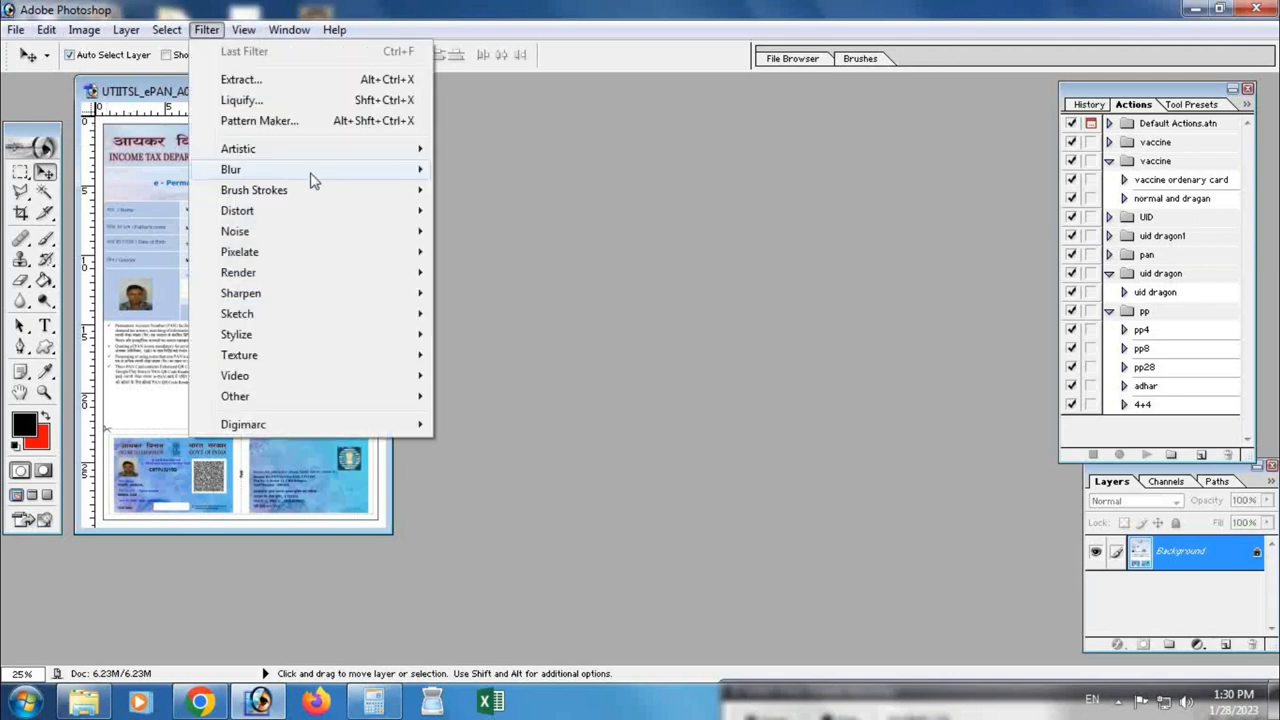
pyautogui.moveTo(277, 172)
pyautogui.click(500, 212)
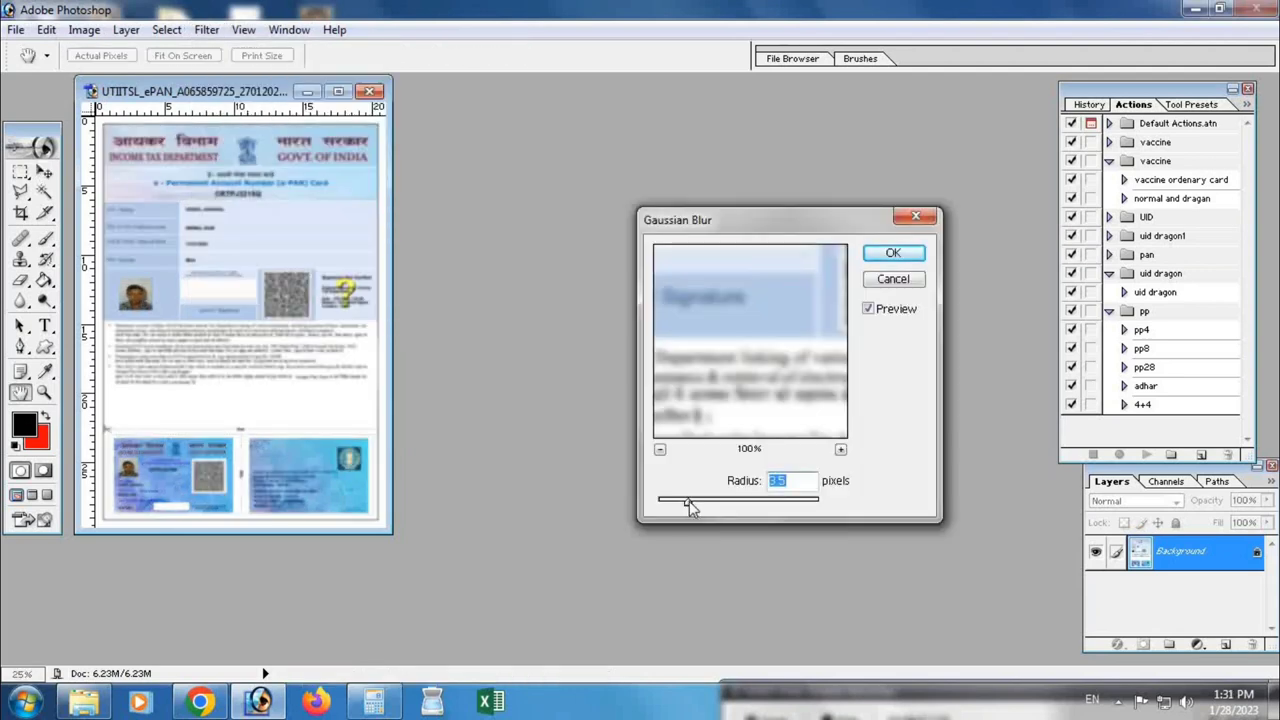
pyautogui.moveTo(690, 505); pyautogui.dragTo(699, 505)
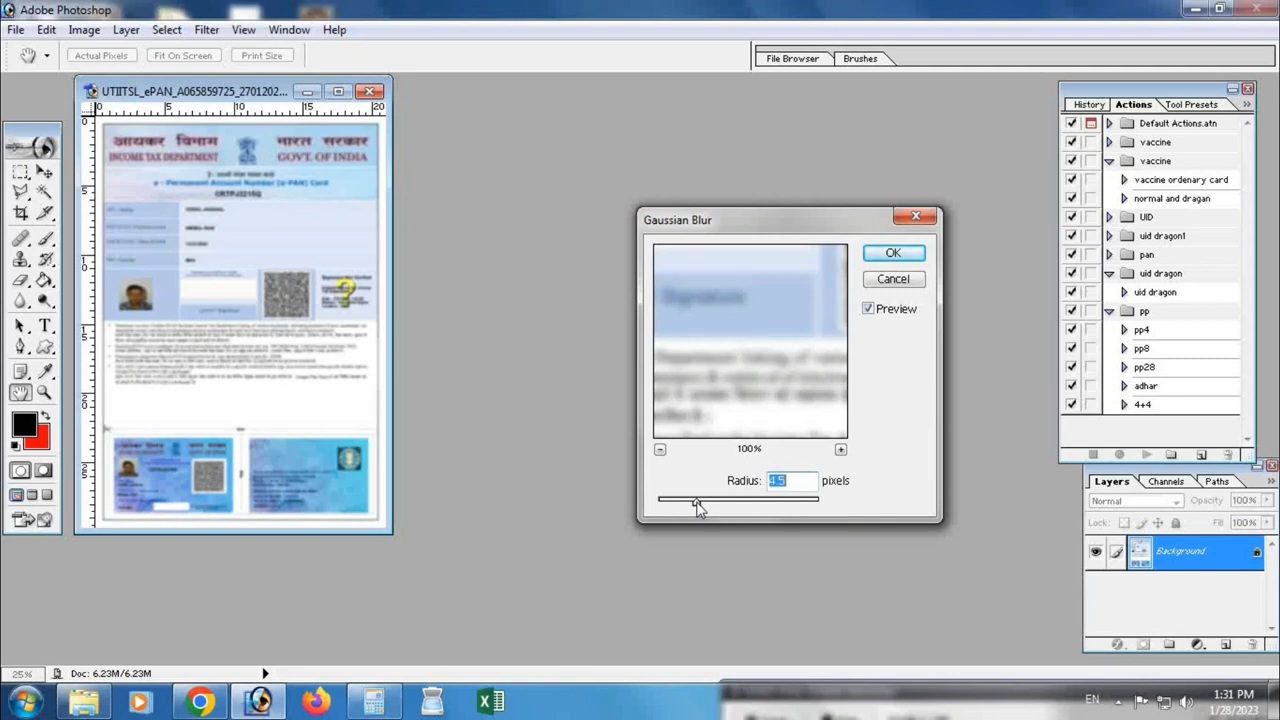
pyautogui.click(892, 254)
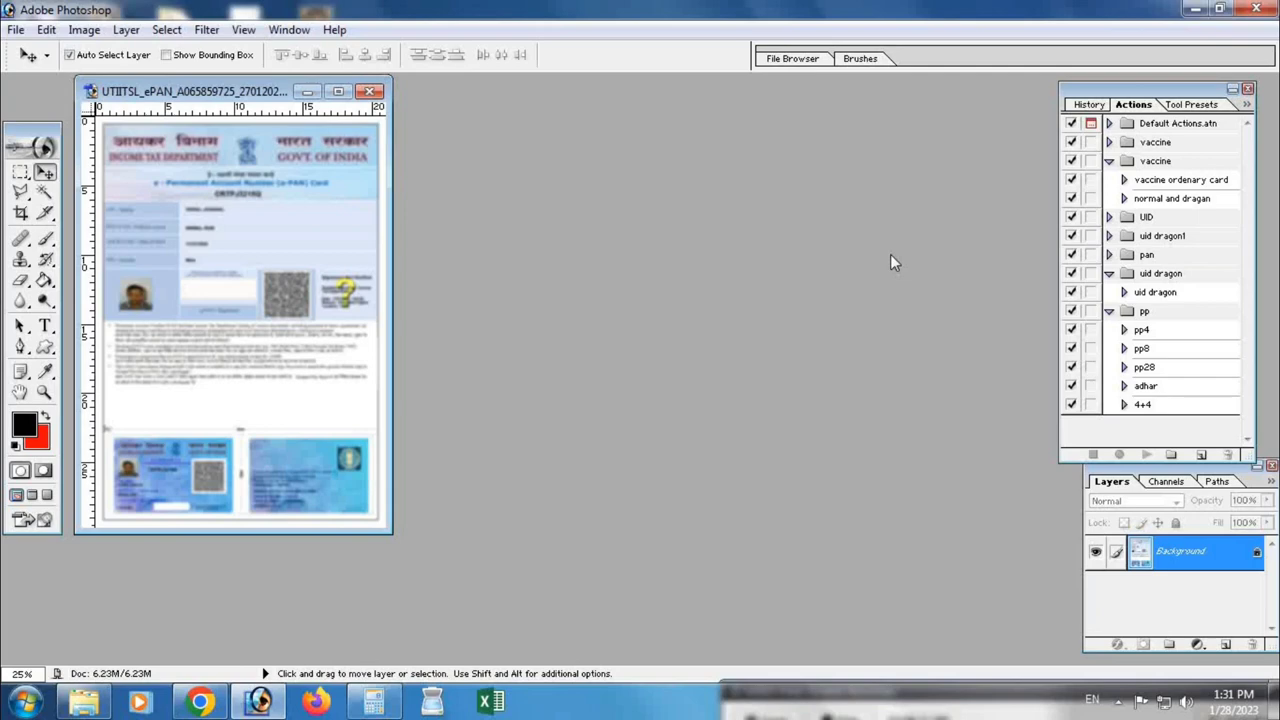
# Step: Create a new white document 8.5 cm wide by 5.5 cm high at 300 pixels/inch
pyautogui.click(16, 29)
pyautogui.click(40, 48)
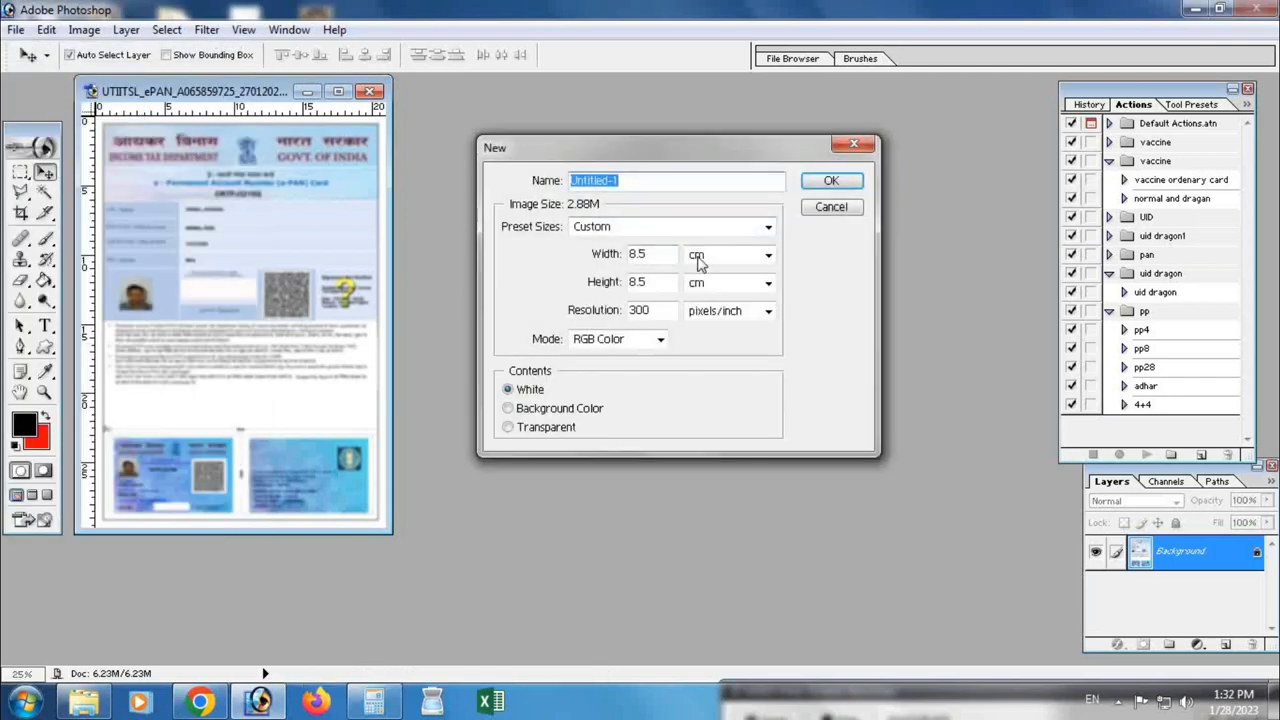
pyautogui.doubleClick(654, 284)
pyautogui.write('5.5')
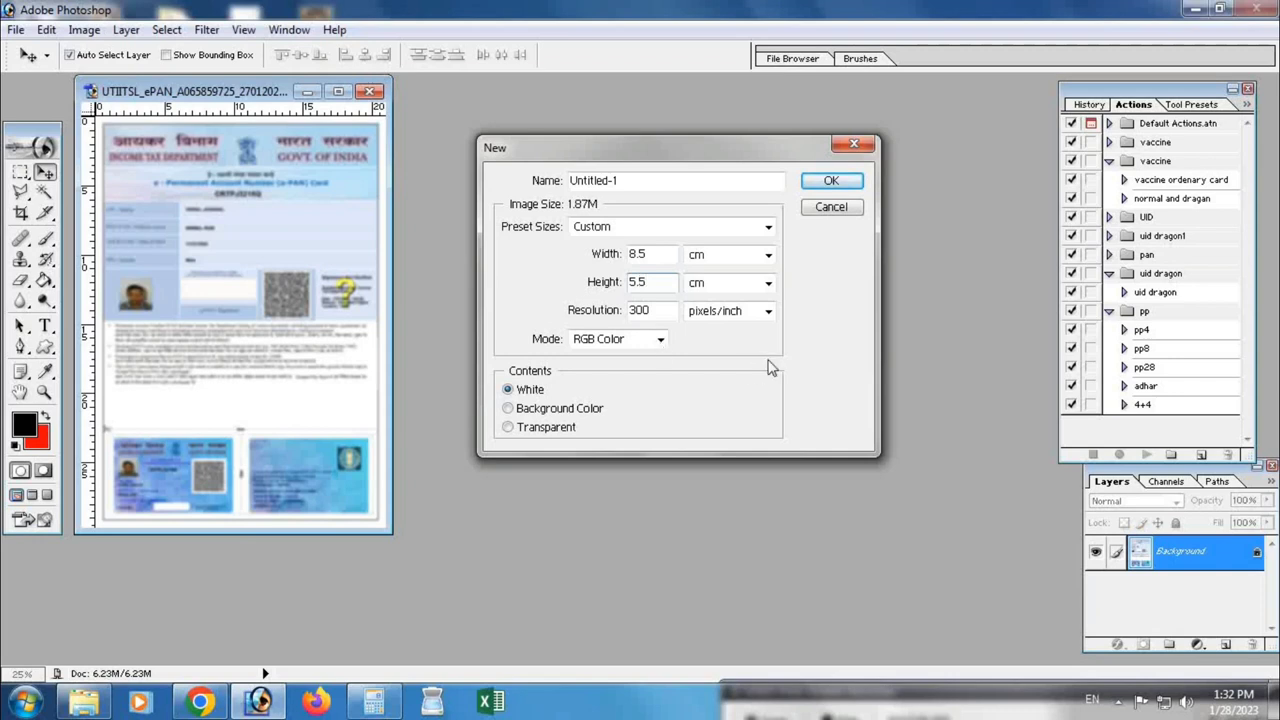
pyautogui.click(1172, 700)
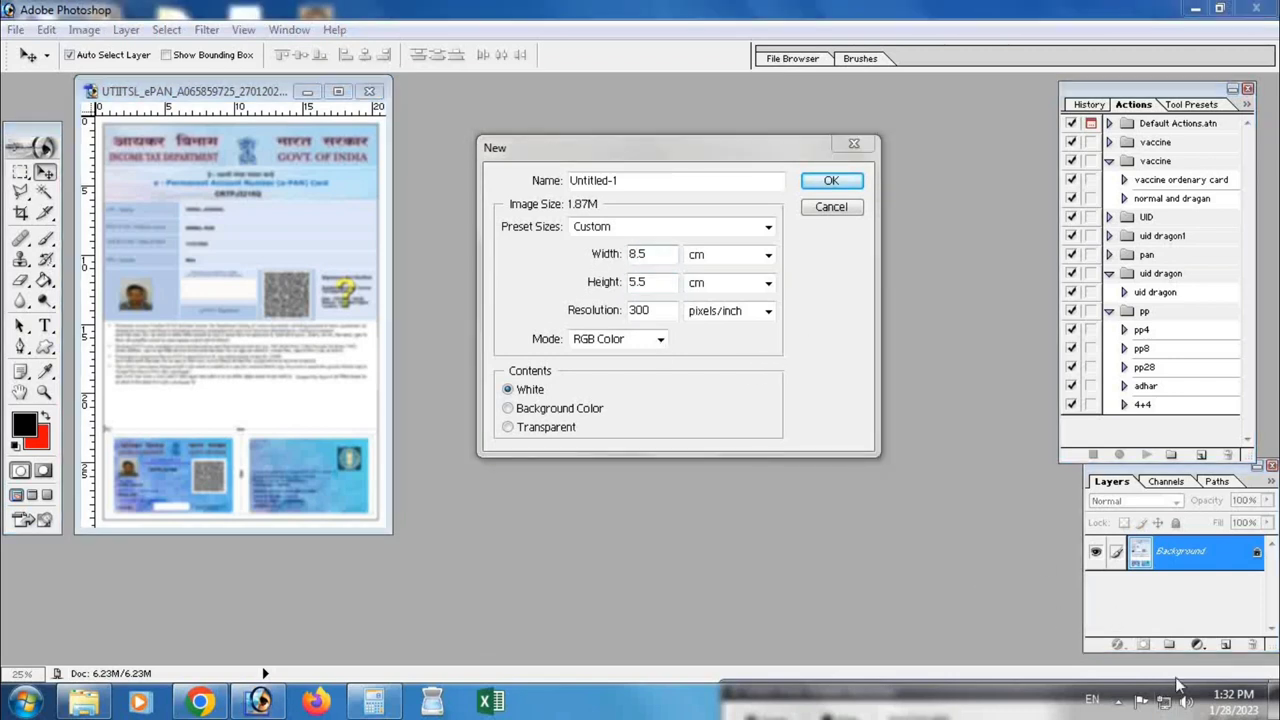
pyautogui.moveTo(1180, 690)
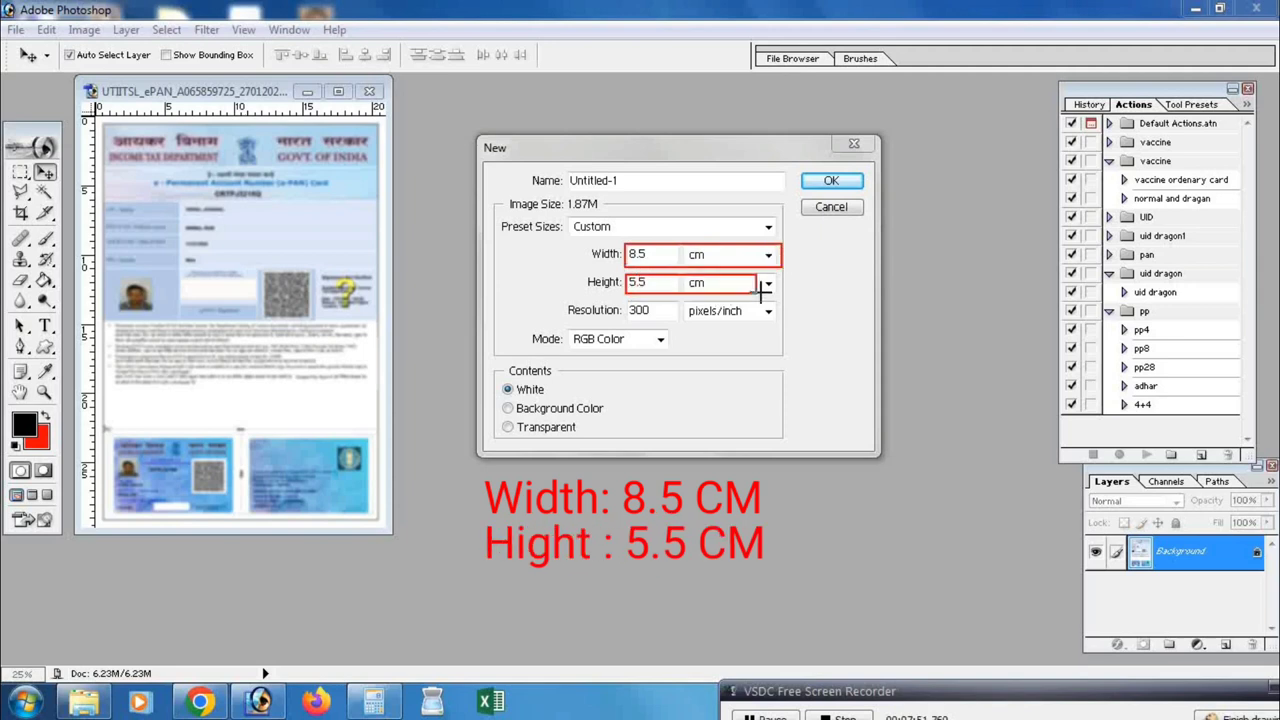
pyautogui.moveTo(622, 298)
pyautogui.mouseDown()
pyautogui.moveTo(628, 312)
pyautogui.moveTo(783, 322)
pyautogui.mouseUp()
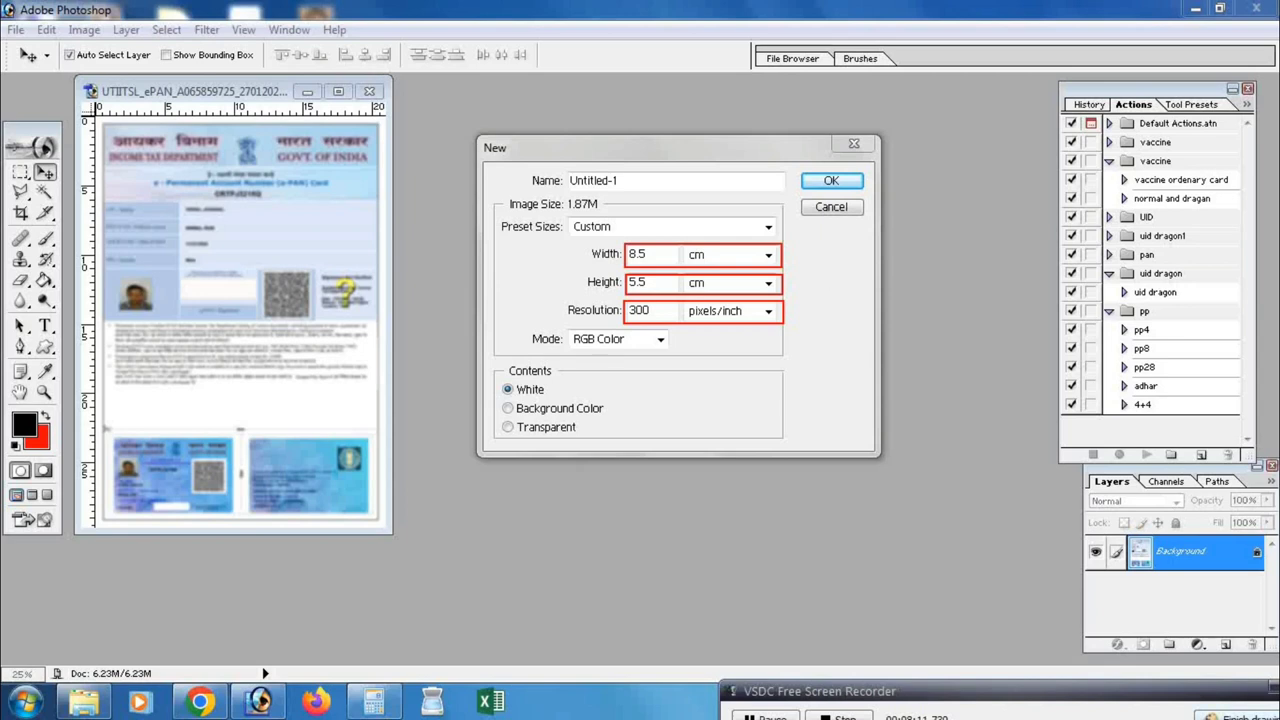
pyautogui.click(1238, 716)
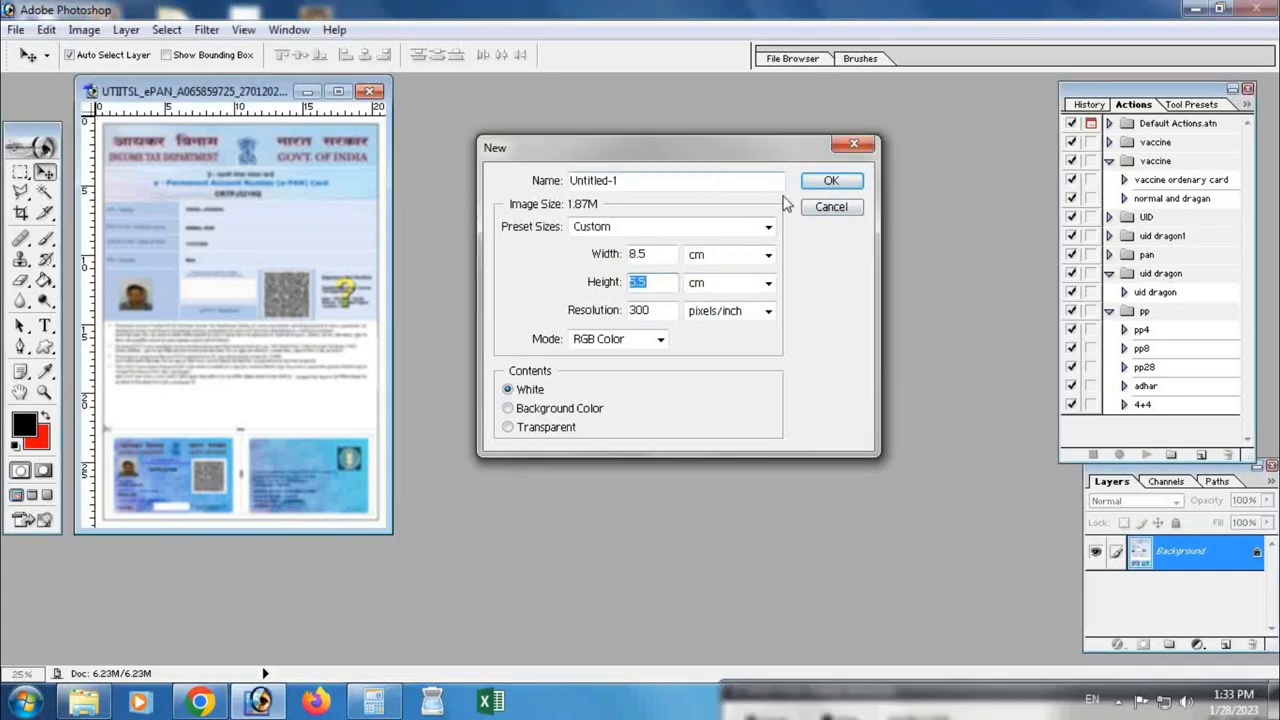
pyautogui.click(810, 181)
# Step: Copy the card front from the ePAN page's bottom-left with a rectangular selection
pyautogui.moveTo(488, 106); pyautogui.dragTo(720, 178)
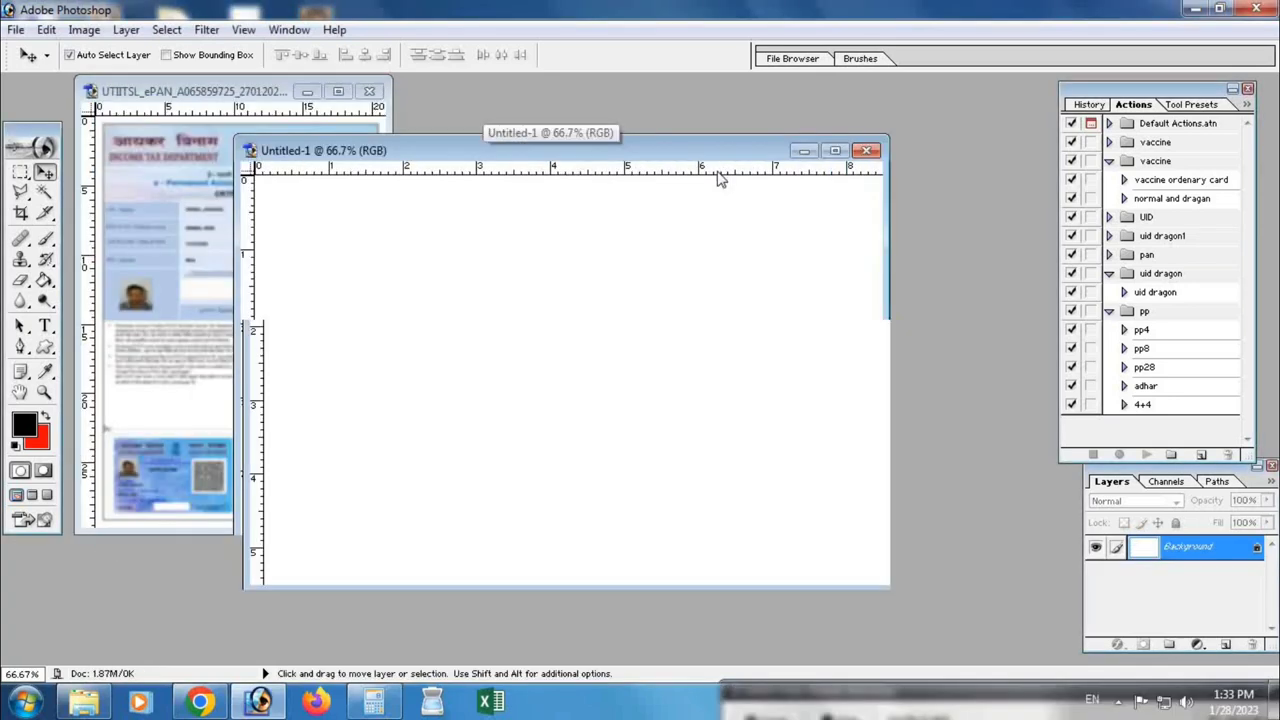
pyautogui.click(226, 97)
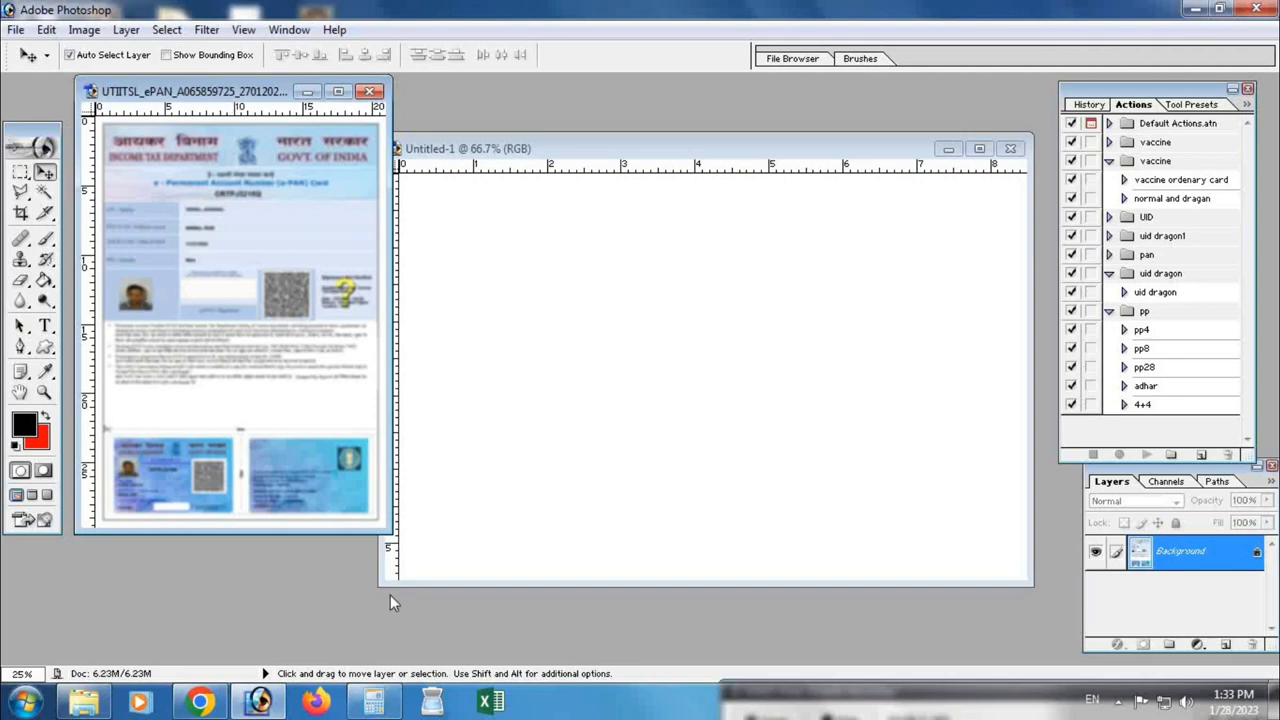
pyautogui.click(20, 173)
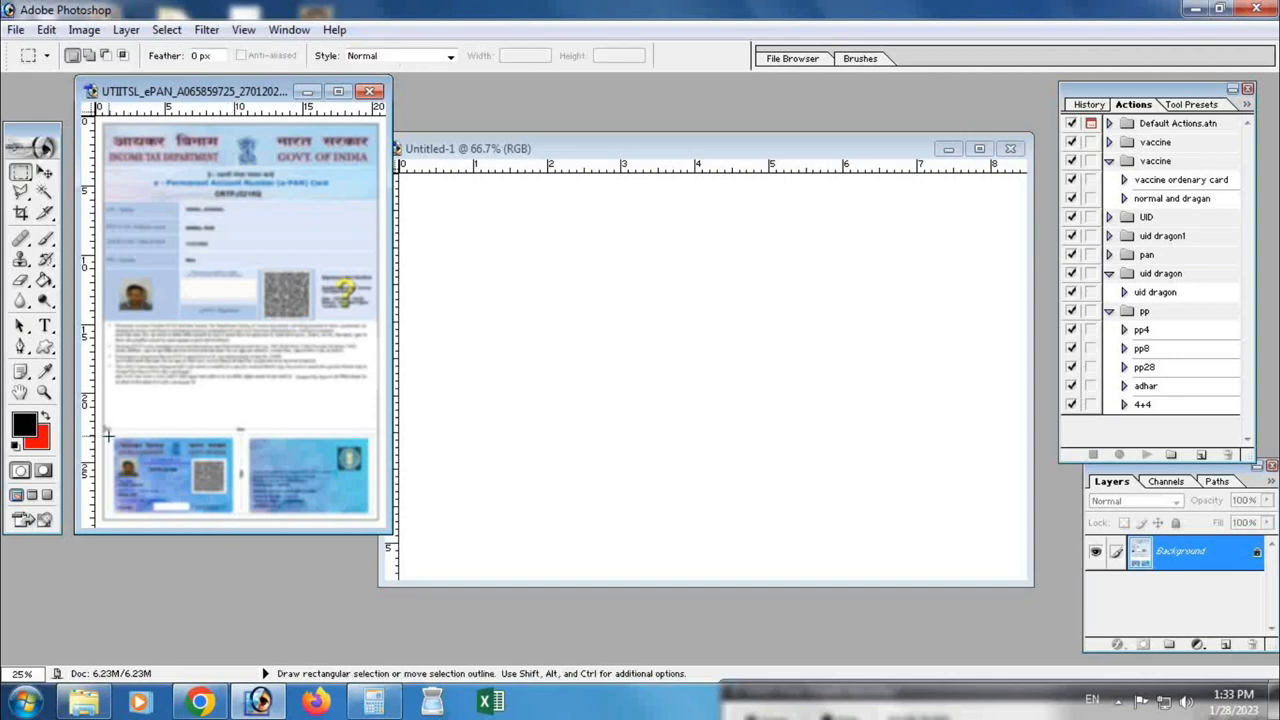
pyautogui.moveTo(112, 437); pyautogui.dragTo(233, 517)
pyautogui.hotkey('ctrl', 'c')
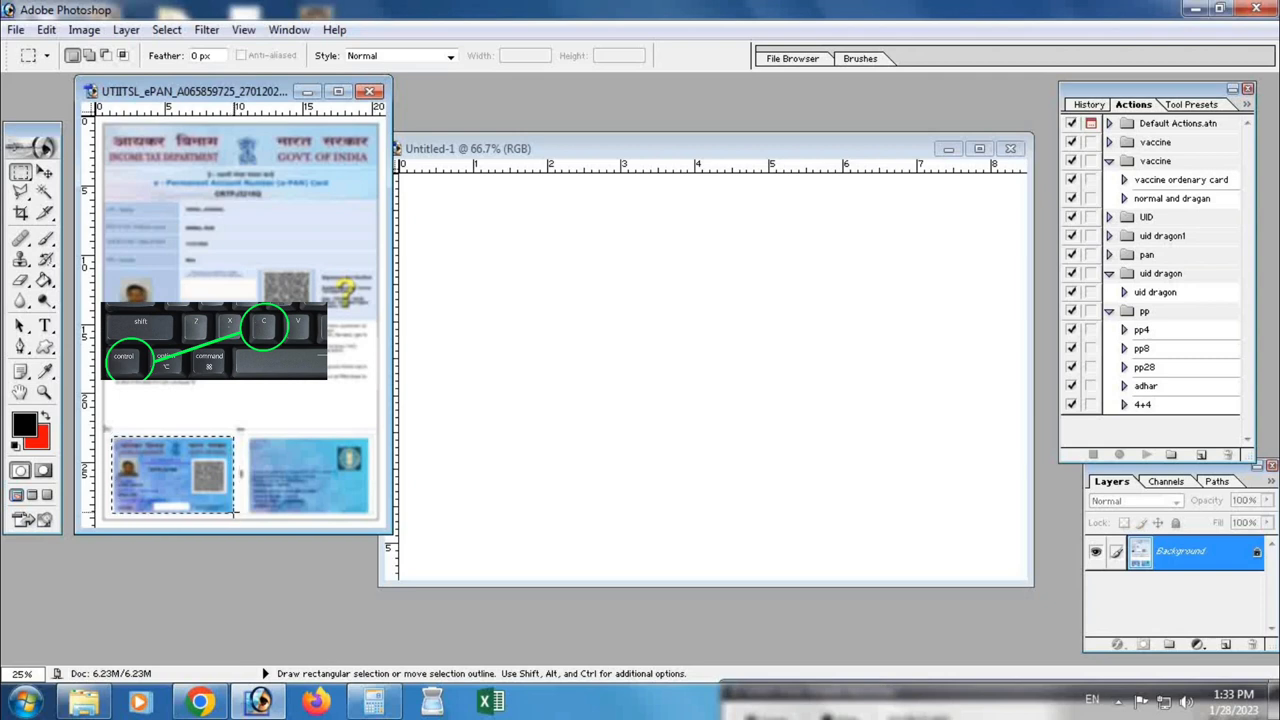
pyautogui.click(233, 511)
# Step: Paste the card front into Untitled-1 as a new layer
pyautogui.click(472, 160)
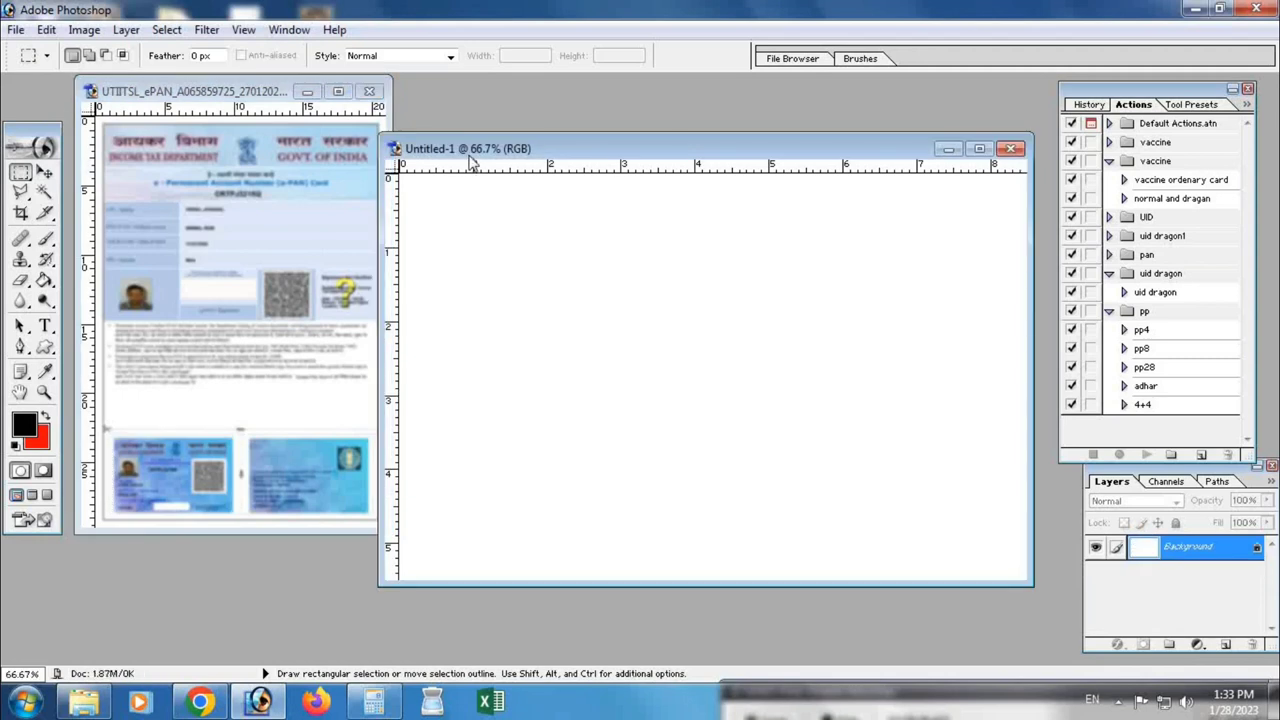
pyautogui.hotkey('ctrl', 'v')
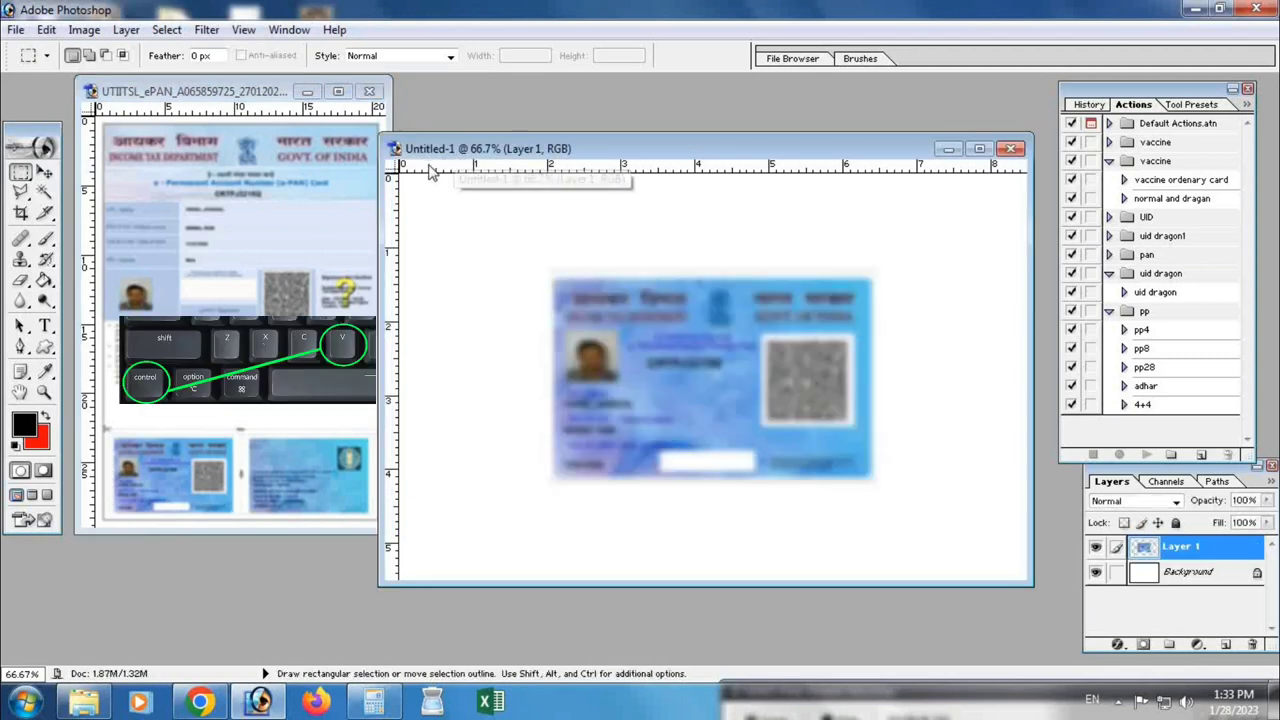
pyautogui.hotkey('ctrl', 't')
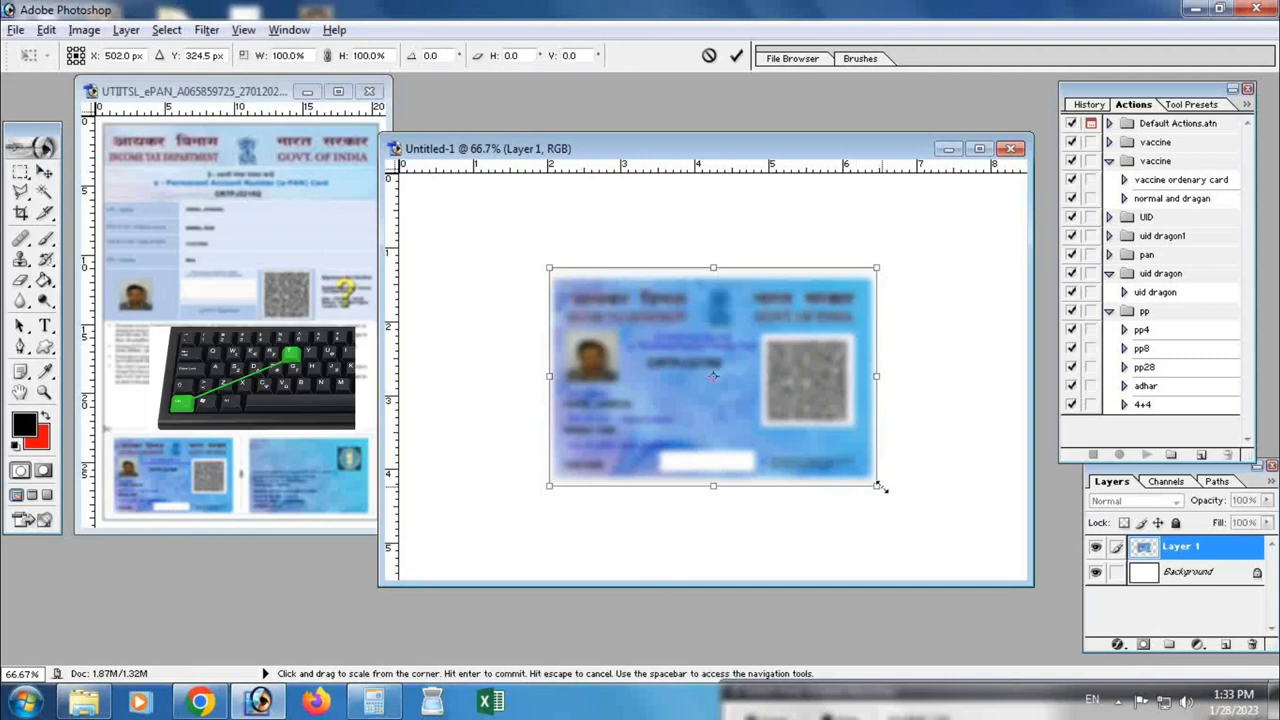
# Step: Enlarge the card front to about 197% and centre it on the canvas
pyautogui.moveTo(880, 487); pyautogui.dragTo(961, 705)
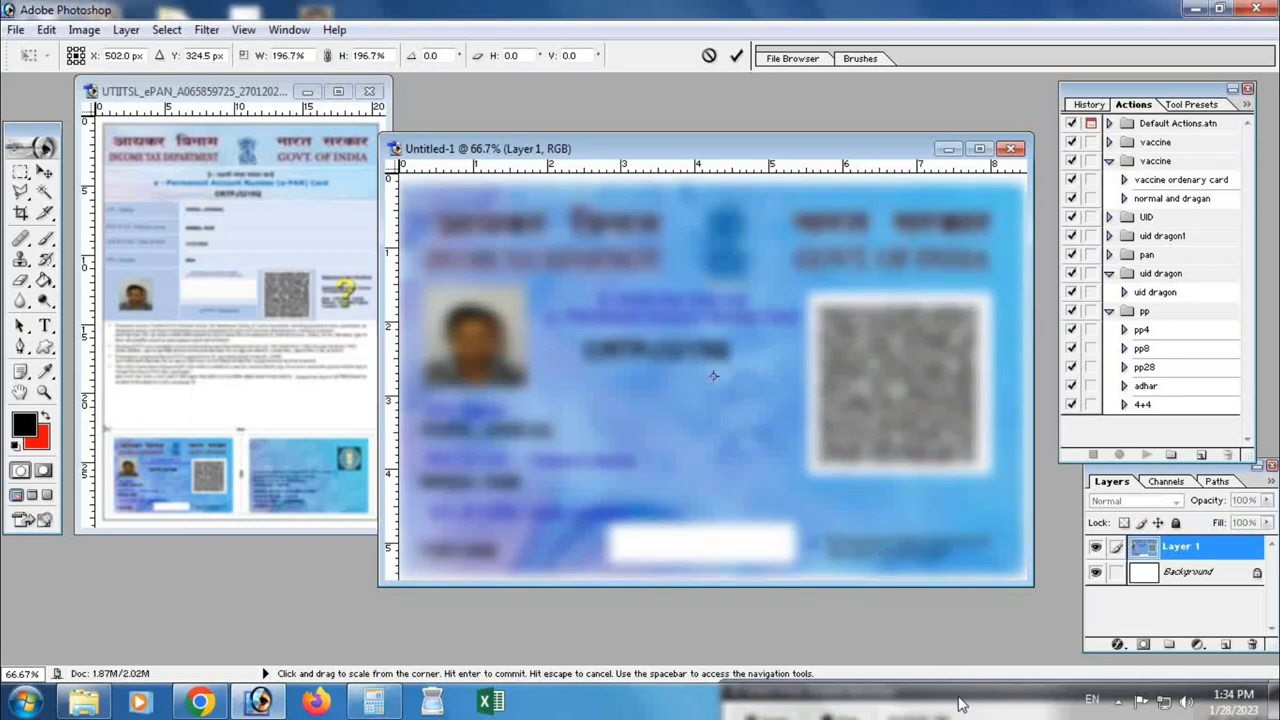
pyautogui.moveTo(785, 431); pyautogui.dragTo(773, 436)
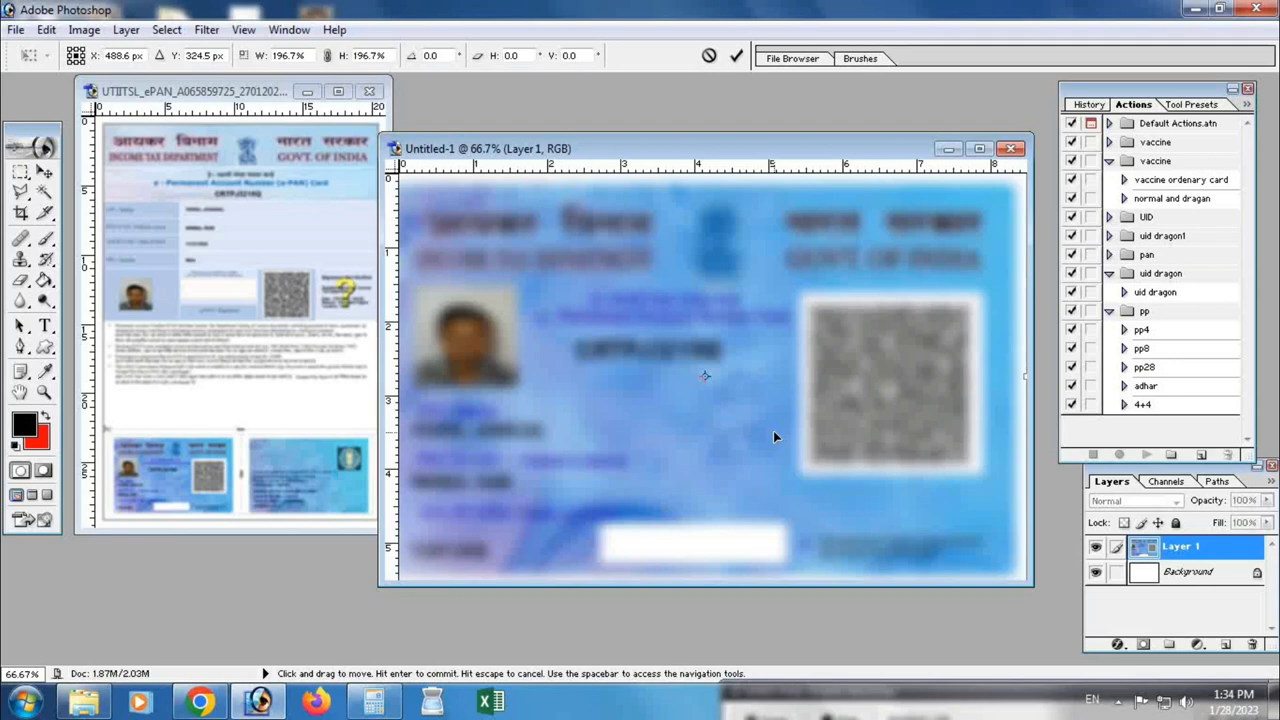
pyautogui.press('Right')
pyautogui.press('Right')
pyautogui.press('Right')
pyautogui.press('Right')
pyautogui.press('Right')
pyautogui.press('Right')
pyautogui.press('Right')
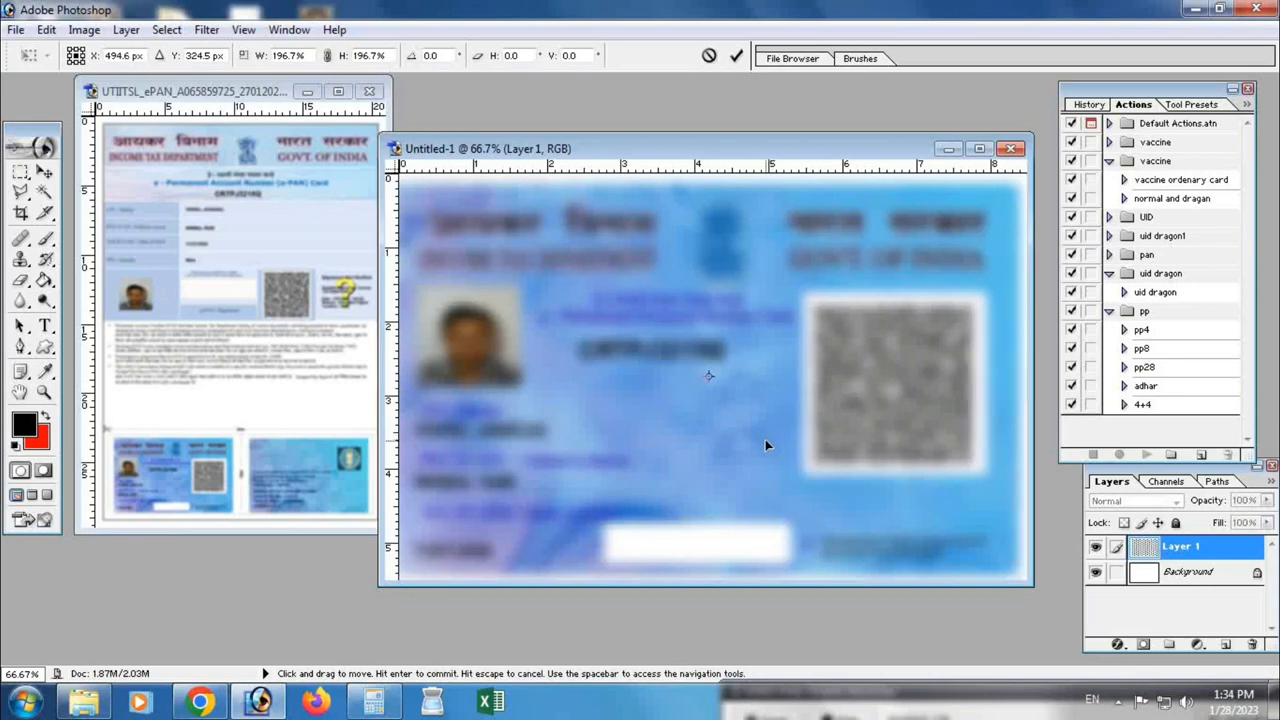
pyautogui.press('Right')
pyautogui.press('Right')
pyautogui.press('Right')
pyautogui.press('Right')
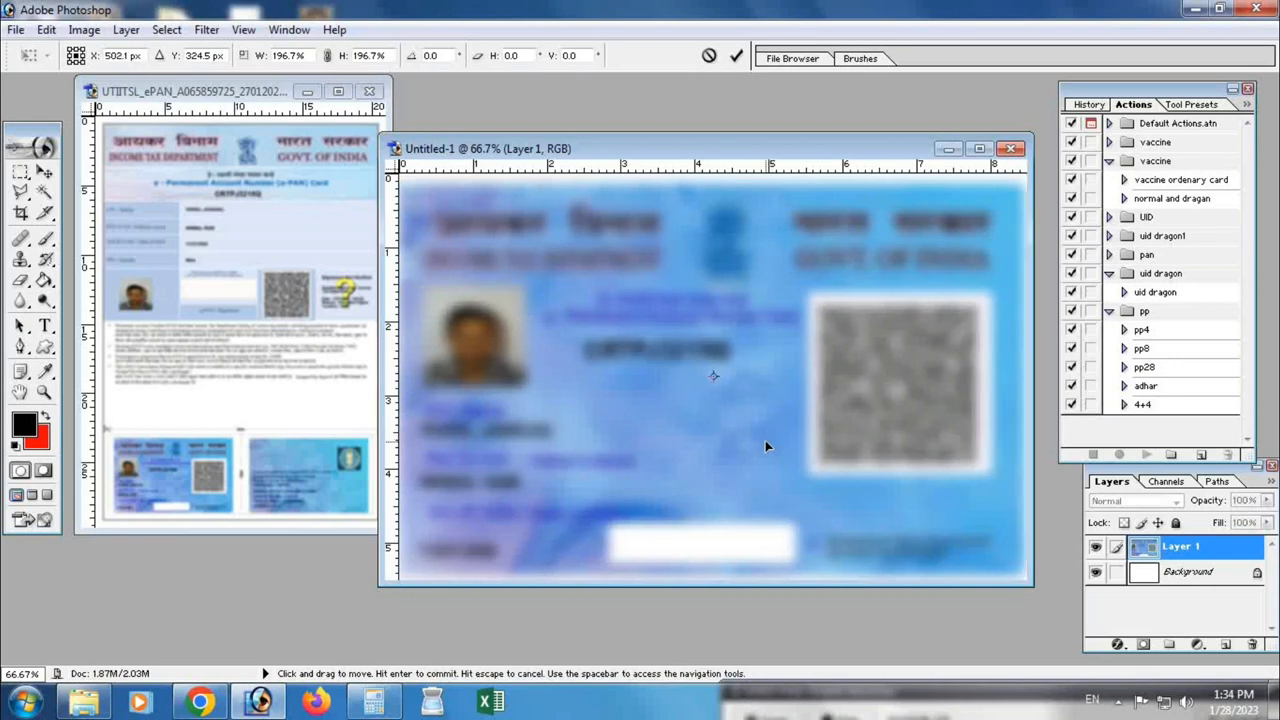
pyautogui.press('Up')
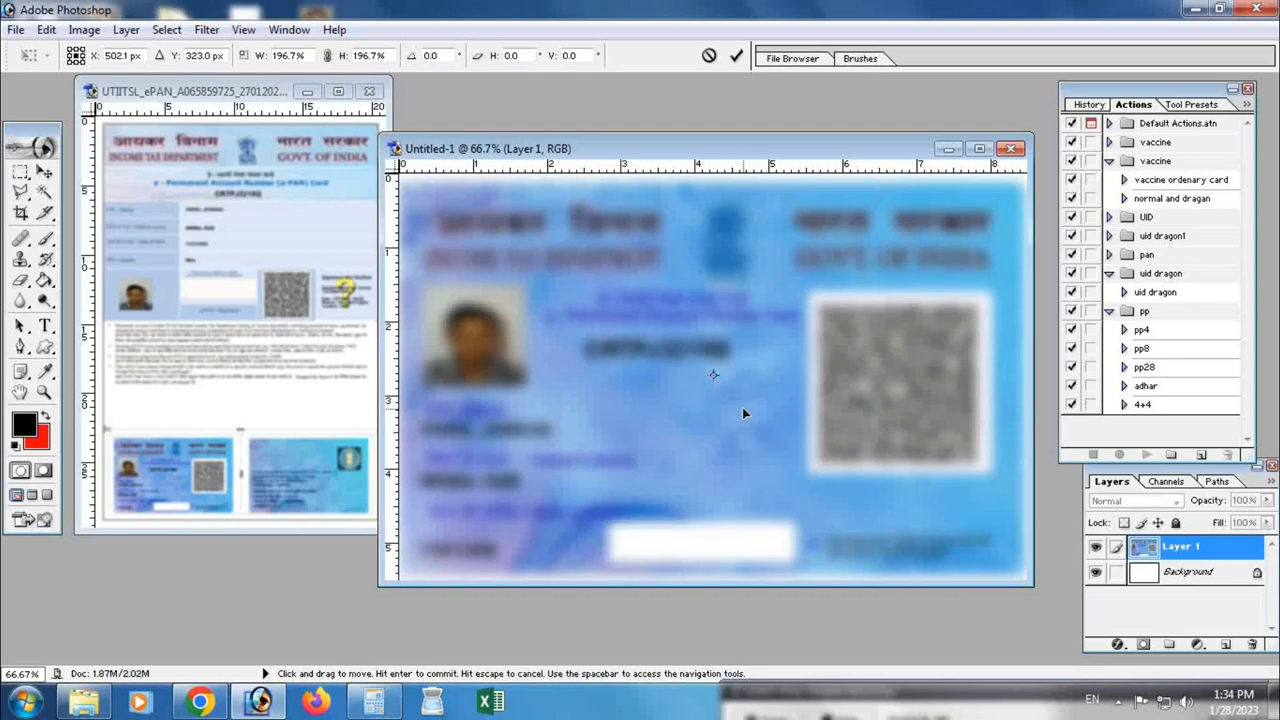
pyautogui.press('Right')
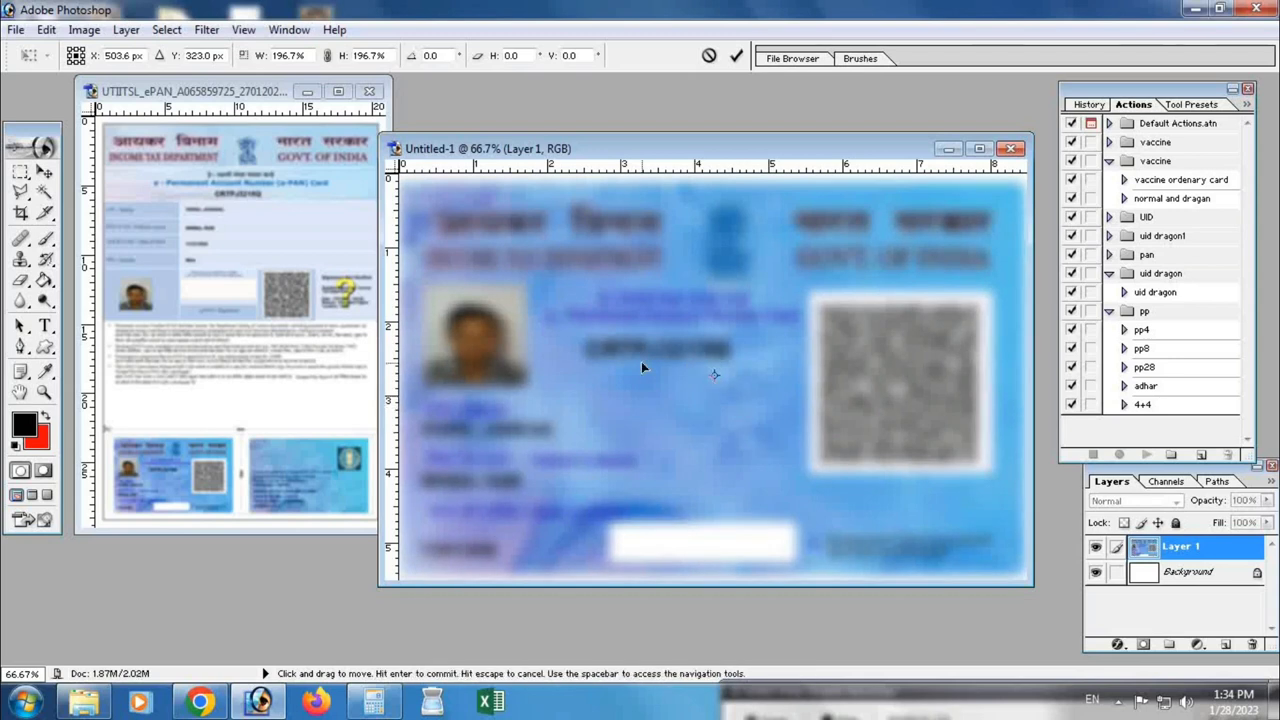
# Step: Flip the card front horizontally, commit the transform, and select the whole canvas
pyautogui.rightClick(627, 331)
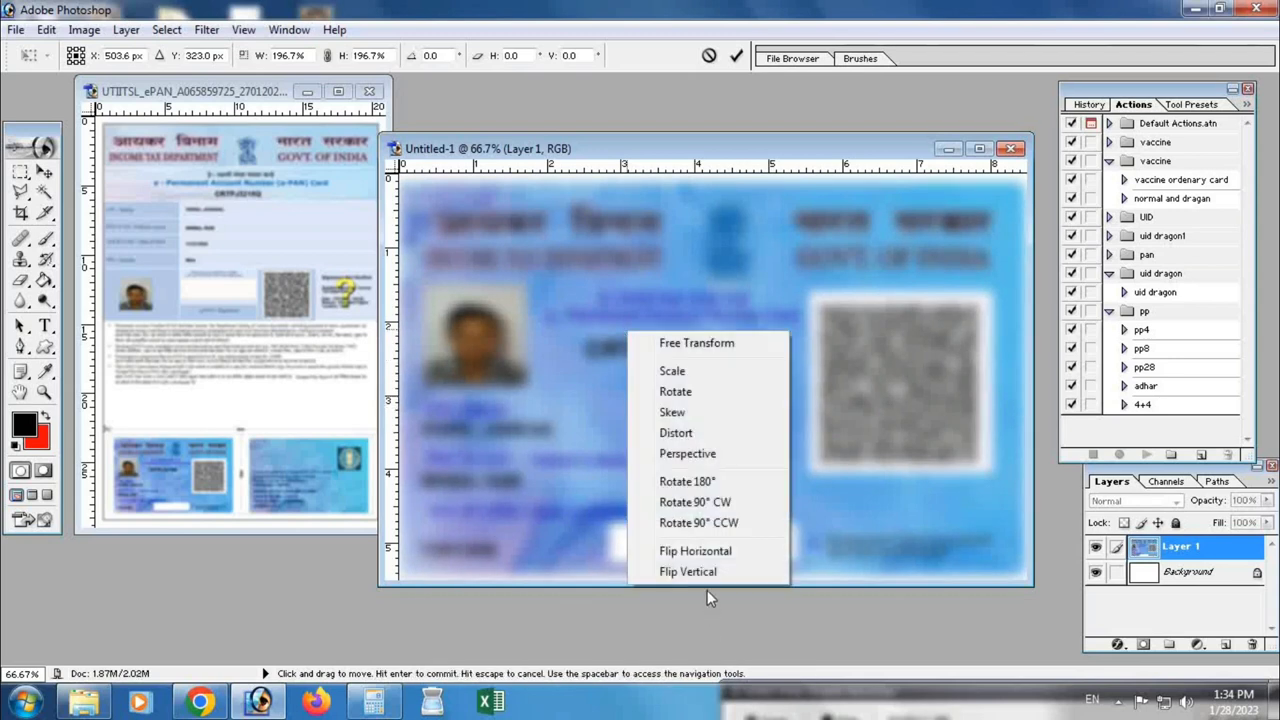
pyautogui.click(577, 418)
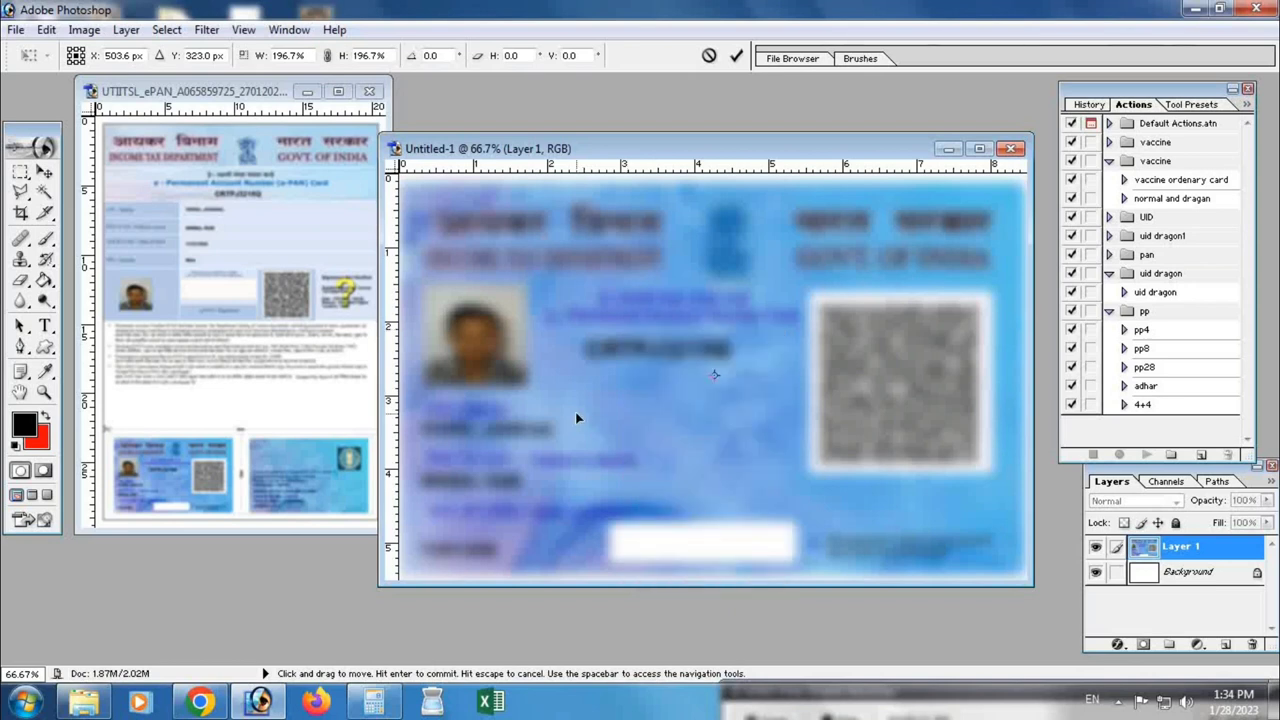
pyautogui.rightClick(604, 416)
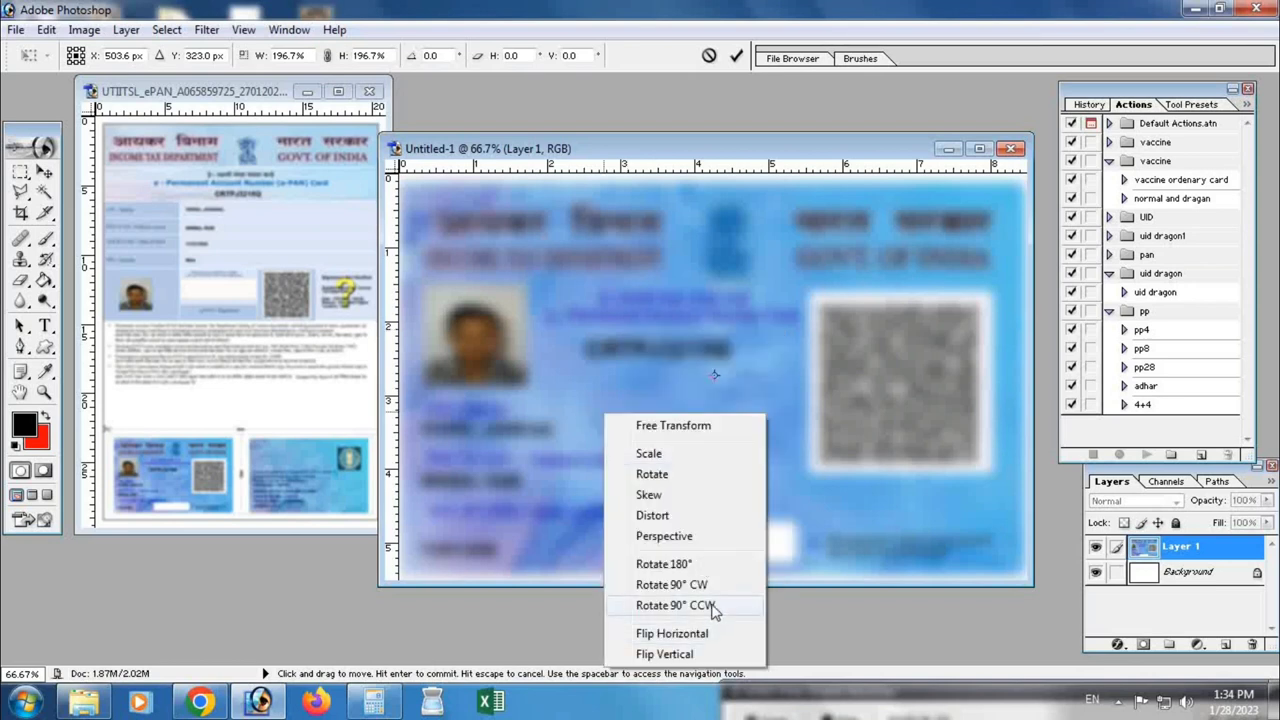
pyautogui.click(712, 633)
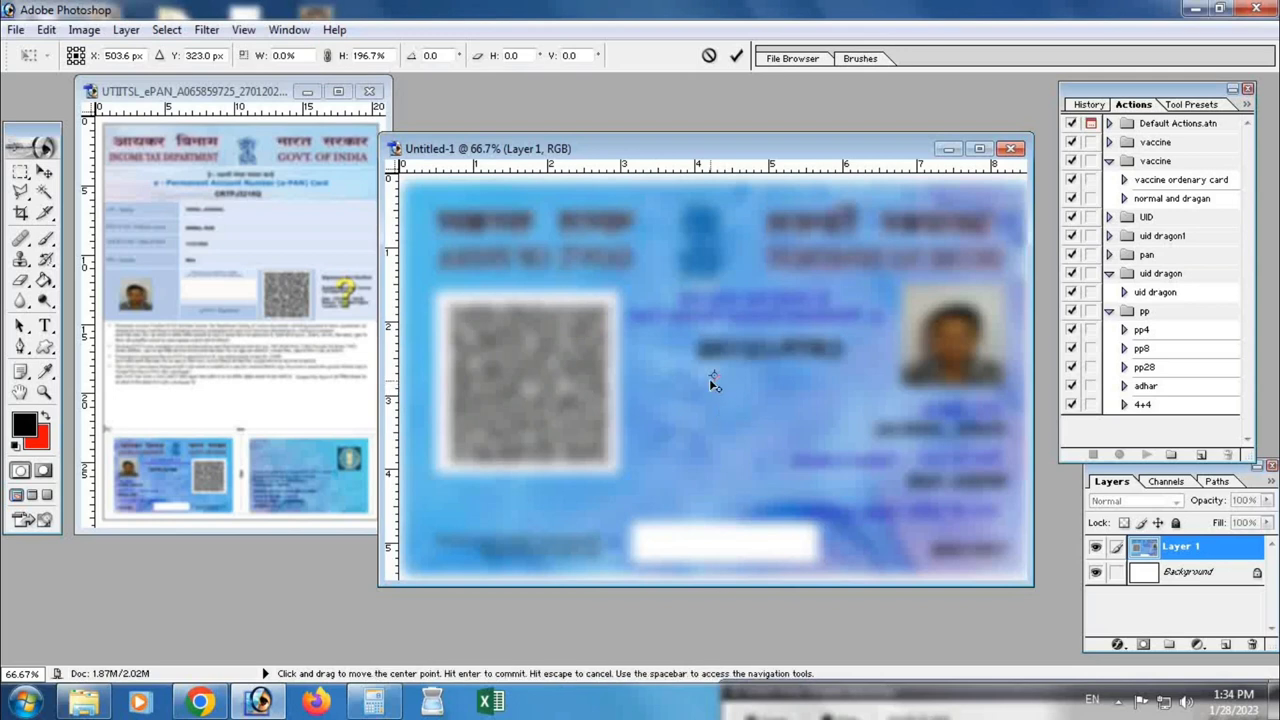
pyautogui.press('Return')
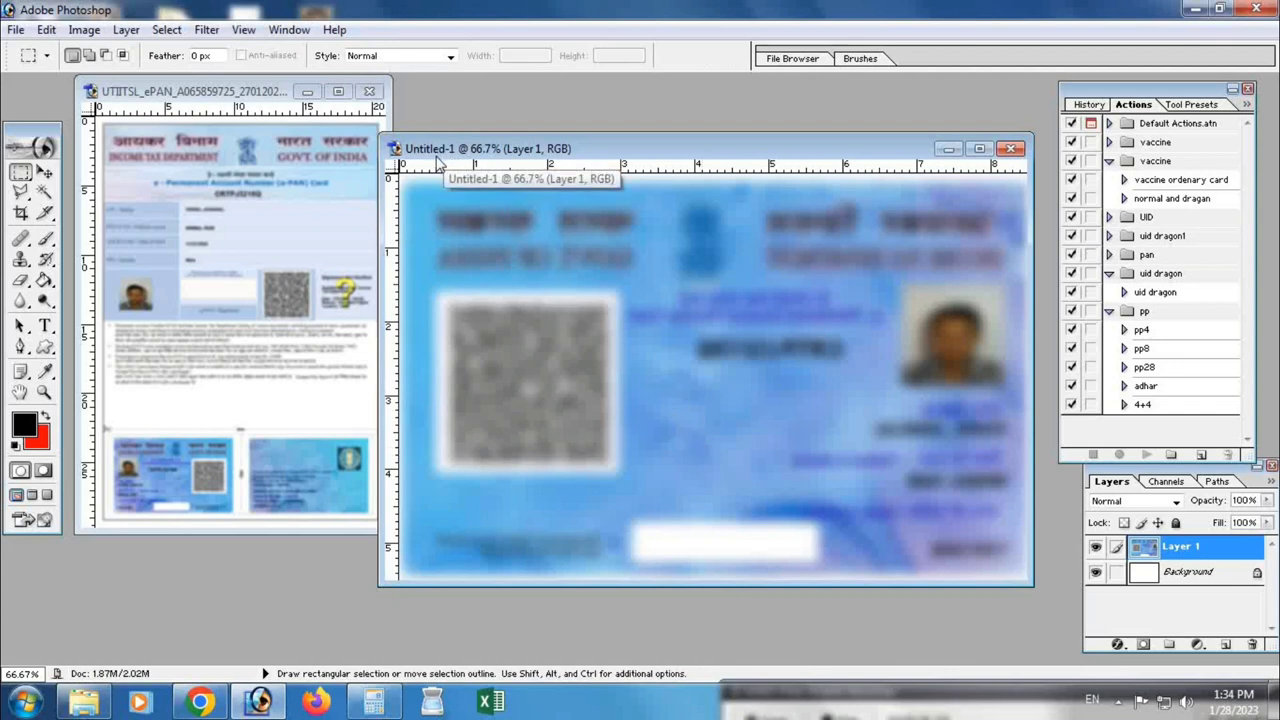
pyautogui.hotkey('ctrl', 'a')
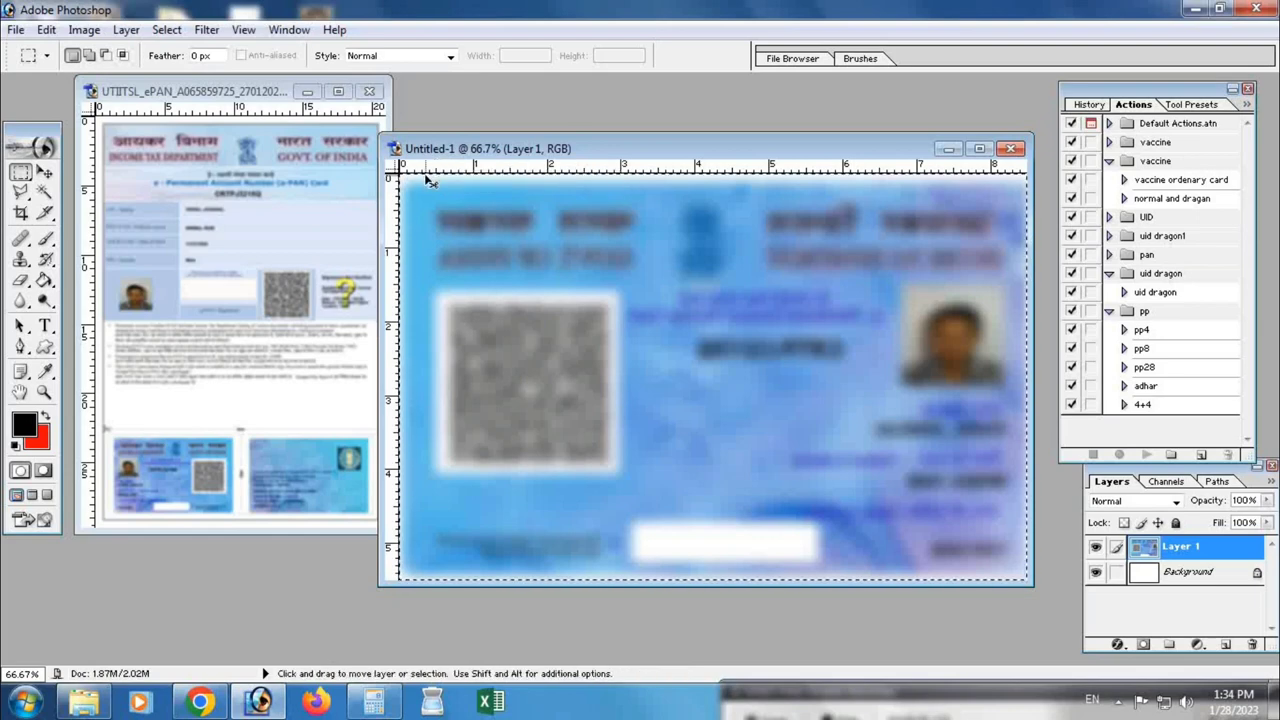
# Step: Create Untitled-2 at 8.5 cm by 55.03 mm, 300 pixels/inch, with width in cm and height in mm
pyautogui.hotkey('ctrl', 'n')
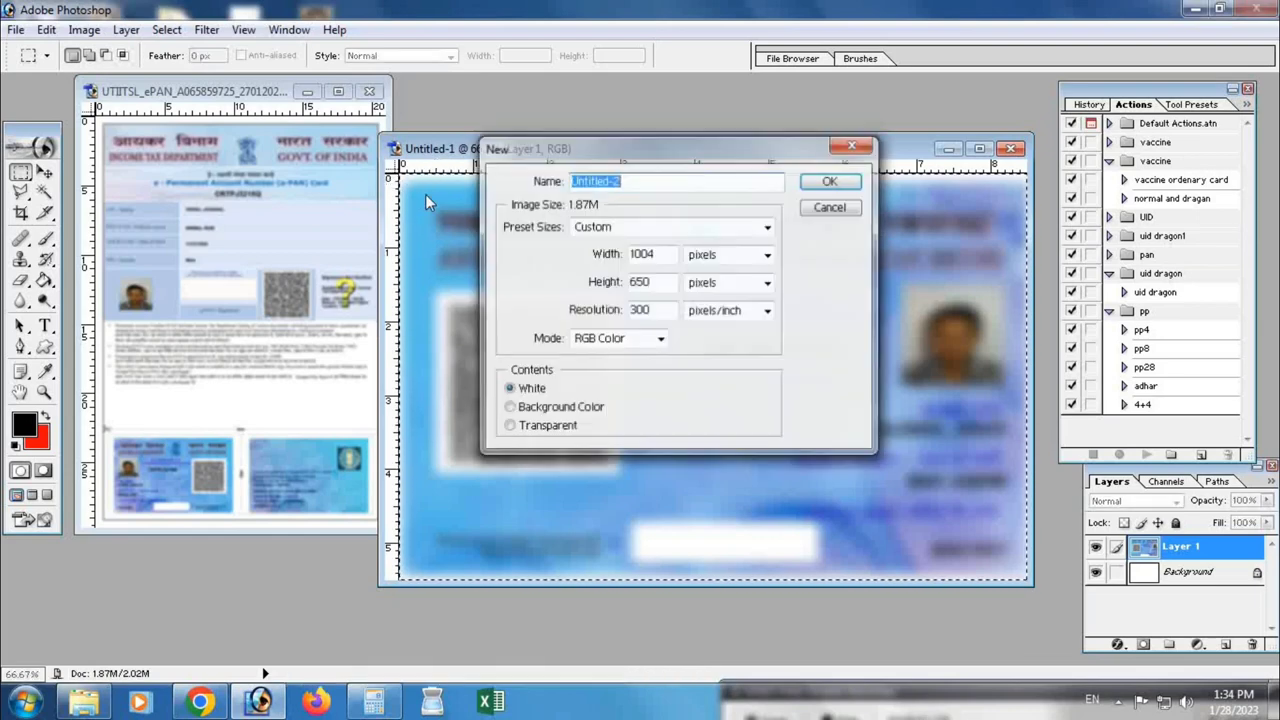
pyautogui.click(773, 260)
pyautogui.click(745, 310)
pyautogui.click(745, 283)
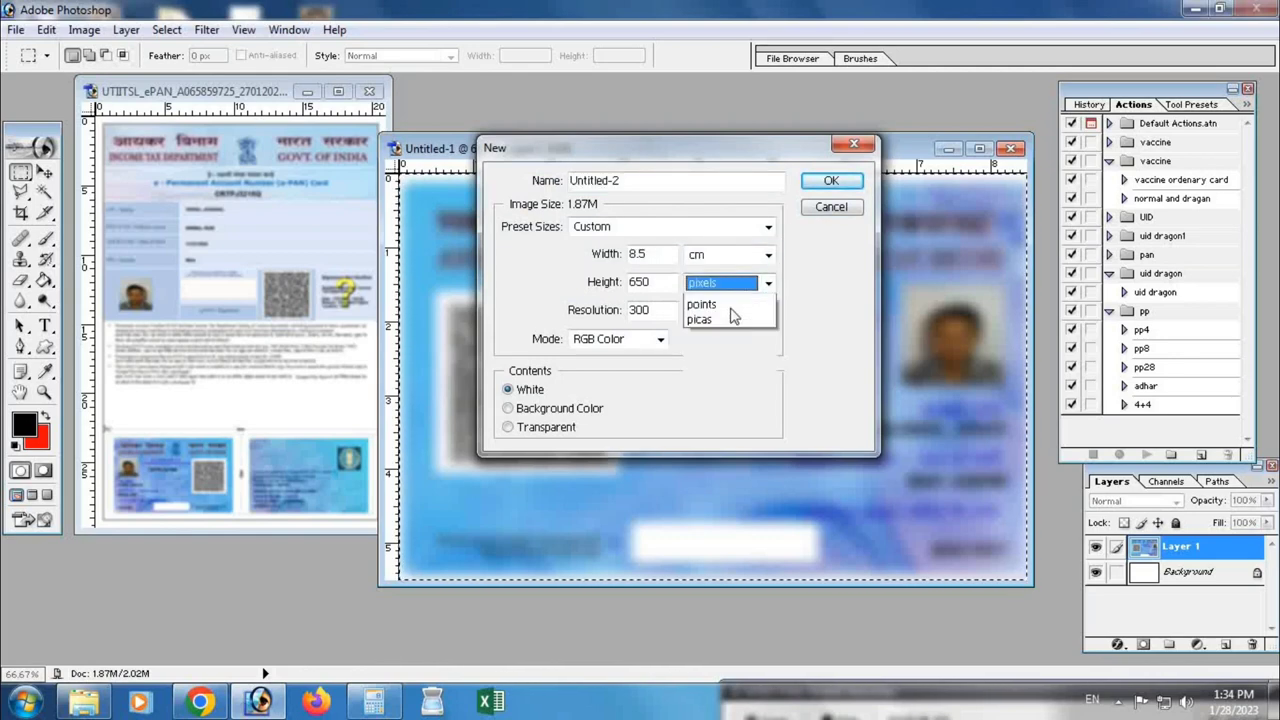
pyautogui.click(735, 346)
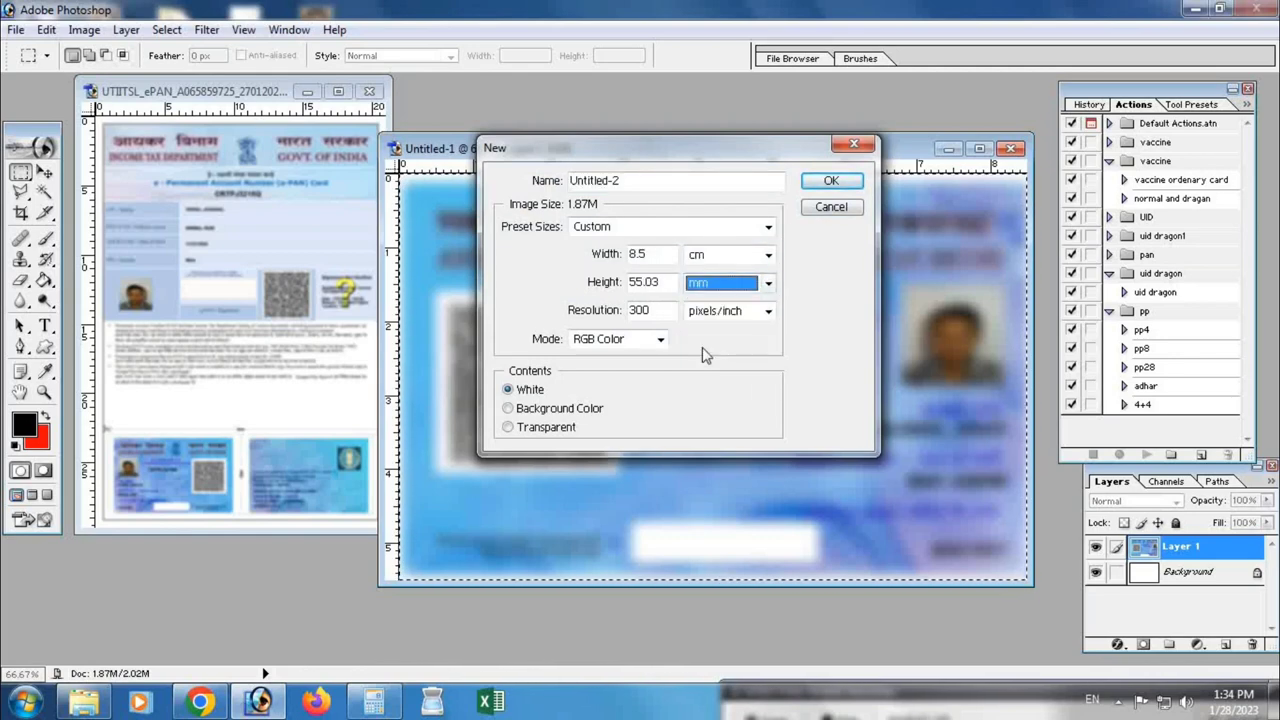
pyautogui.click(832, 181)
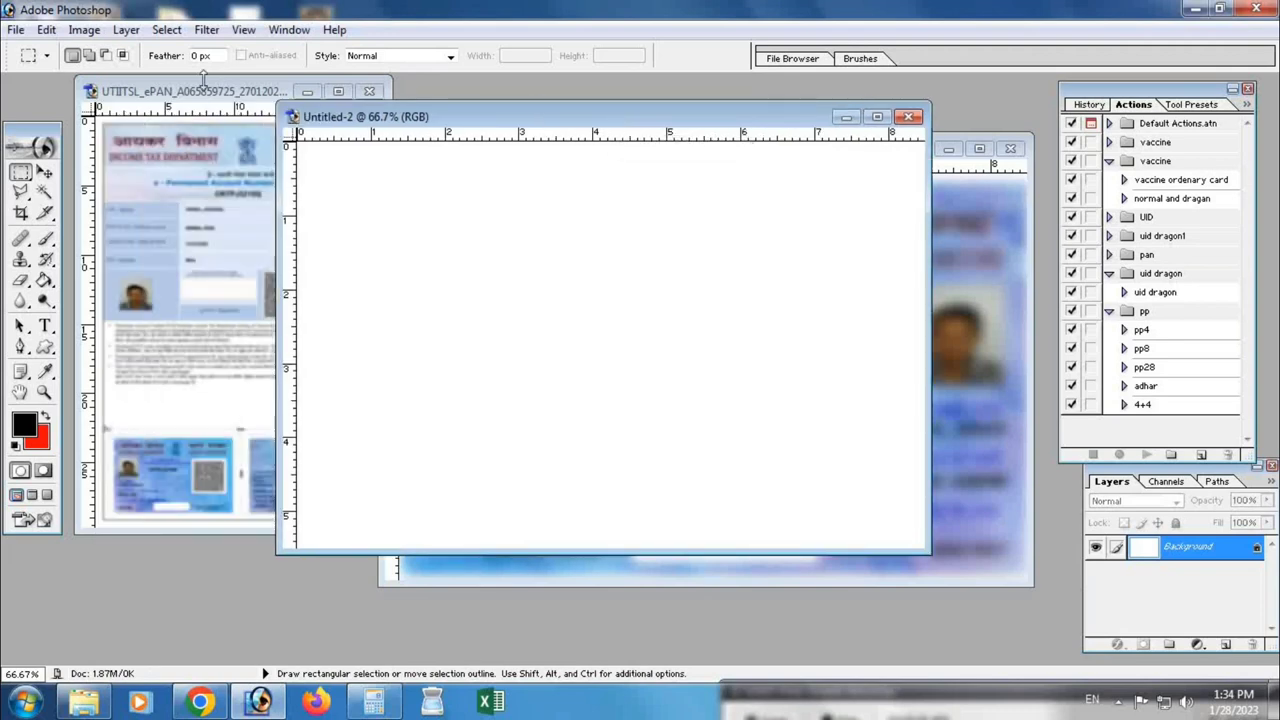
# Step: Shift the selection onto the card back in the e-PAN scan and copy it
pyautogui.click(198, 91)
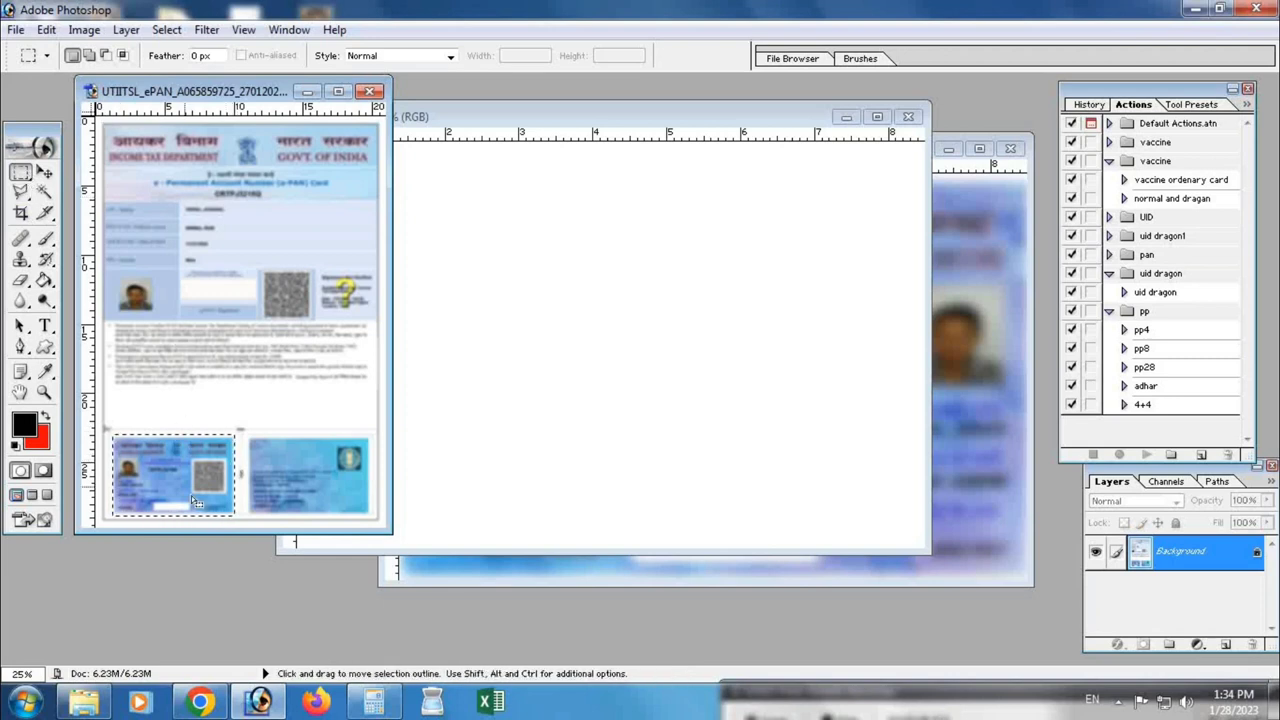
pyautogui.hotkey('shift', 'Right')
pyautogui.hotkey('shift', 'Right')
pyautogui.hotkey('shift', 'Right')
pyautogui.hotkey('shift', 'Right')
pyautogui.hotkey('shift', 'Right')
pyautogui.hotkey('shift', 'Right')
pyautogui.hotkey('shift', 'Right')
pyautogui.hotkey('shift', 'Right')
pyautogui.hotkey('shift', 'Right')
pyautogui.hotkey('shift', 'Right')
pyautogui.hotkey('shift', 'Right')
pyautogui.hotkey('shift', 'Right')
pyautogui.hotkey('shift', 'Right')
pyautogui.hotkey('shift', 'Right')
pyautogui.hotkey('shift', 'Right')
pyautogui.hotkey('shift', 'Right')
pyautogui.hotkey('shift', 'Right')
pyautogui.hotkey('shift', 'Right')
pyautogui.hotkey('shift', 'Right')
pyautogui.hotkey('shift', 'Right')
pyautogui.hotkey('shift', 'Right')
pyautogui.hotkey('shift', 'Right')
pyautogui.hotkey('shift', 'Right')
pyautogui.hotkey('shift', 'Right')
pyautogui.hotkey('shift', 'Right')
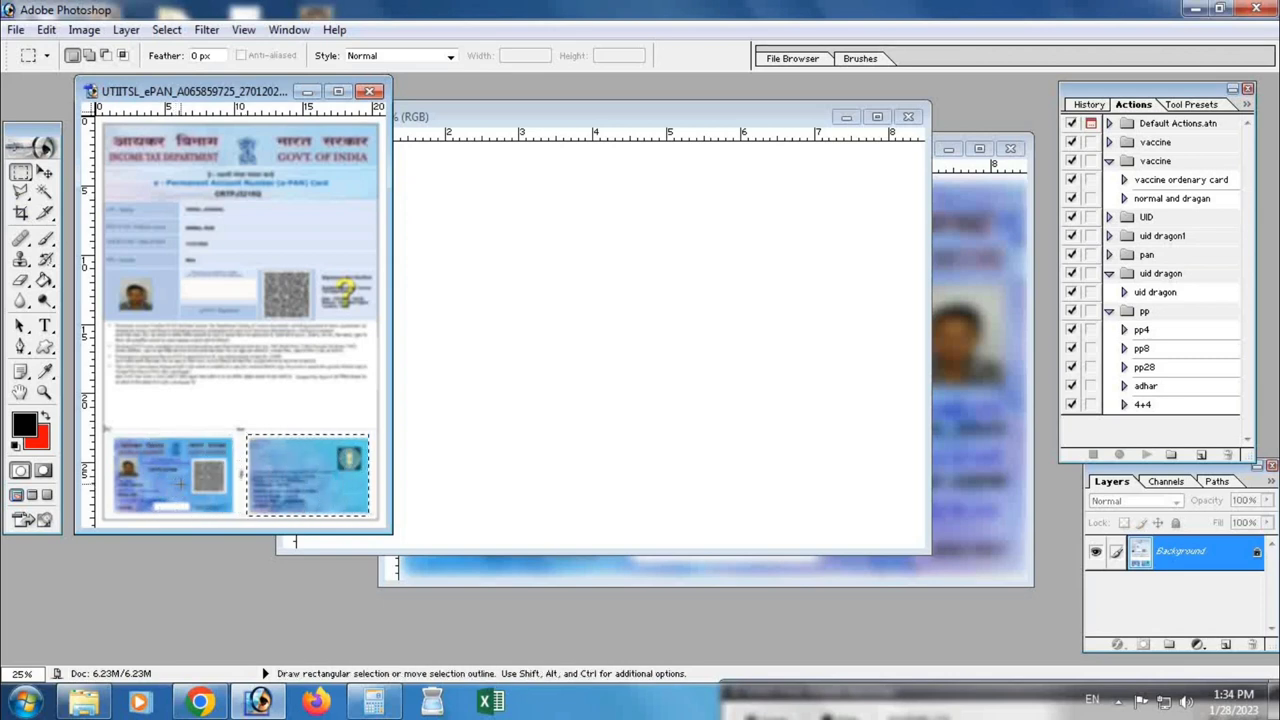
pyautogui.hotkey('shift', 'Right')
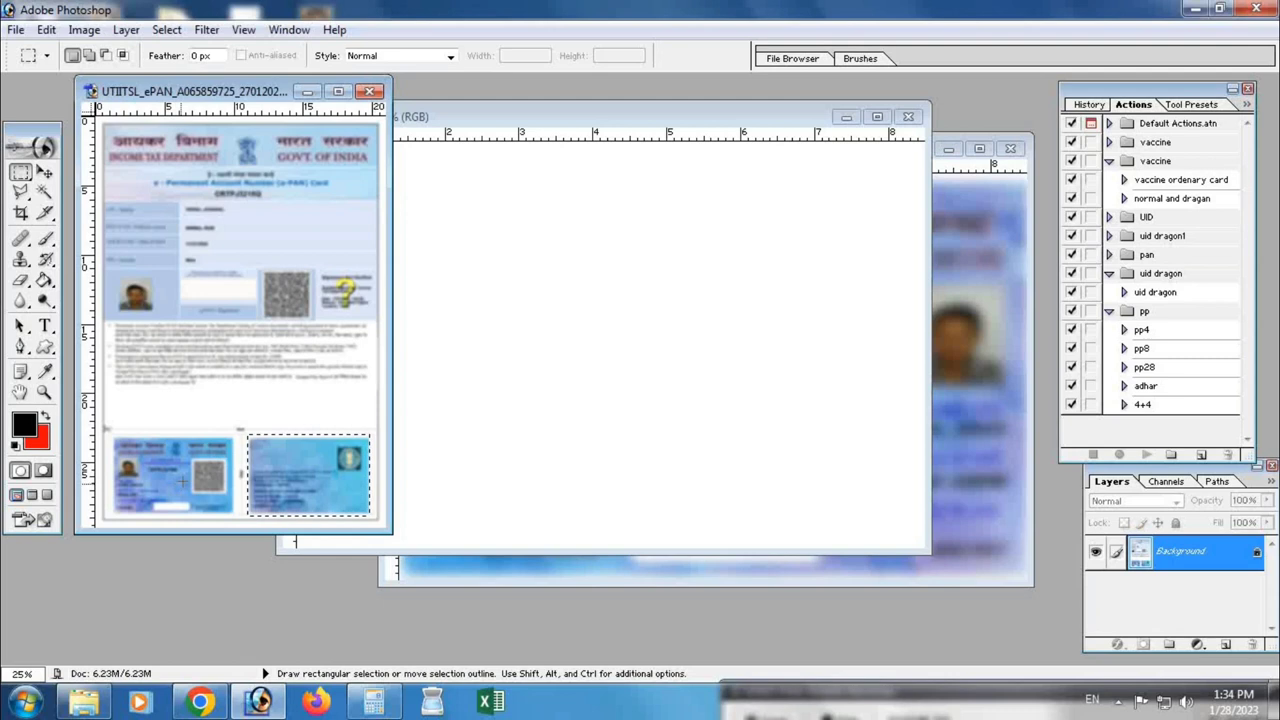
pyautogui.click(46, 29)
pyautogui.click(97, 168)
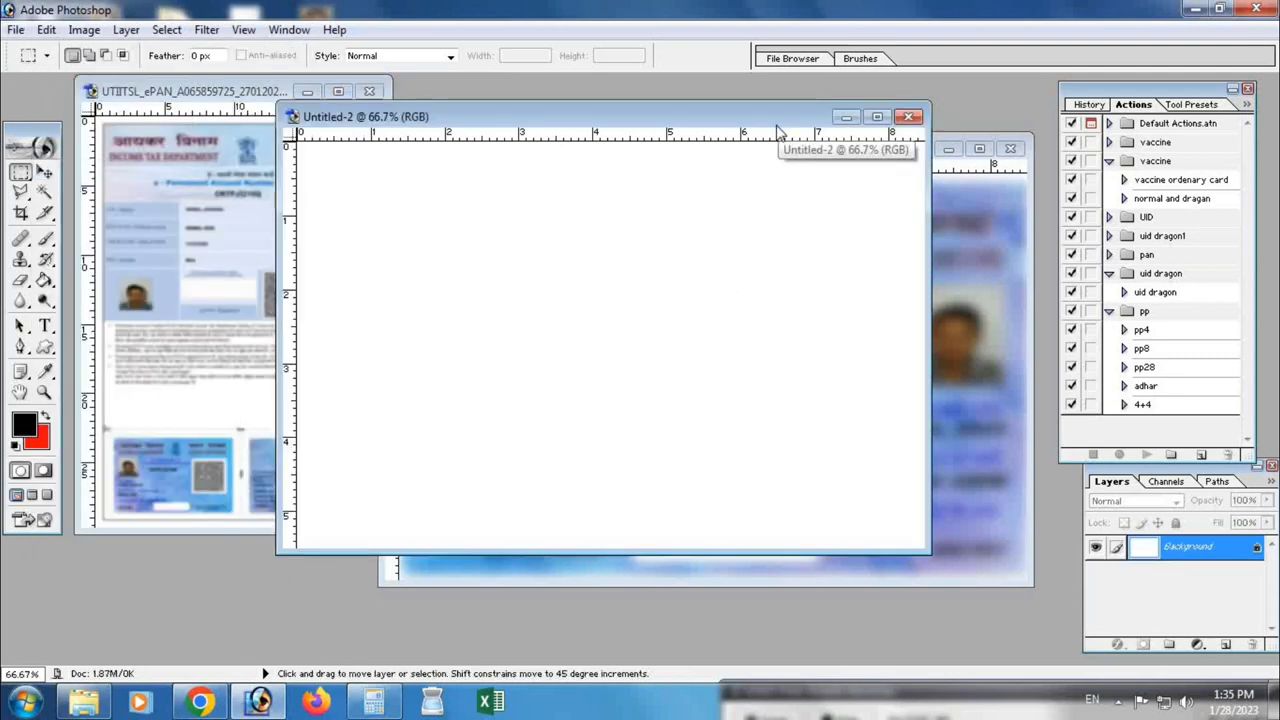
# Step: Paste the card back into Untitled-2, enlarge it to about 198%, flip it horizontally, and minimise e-PAN
pyautogui.hotkey('ctrl', 'v')
pyautogui.hotkey('ctrl', 't')
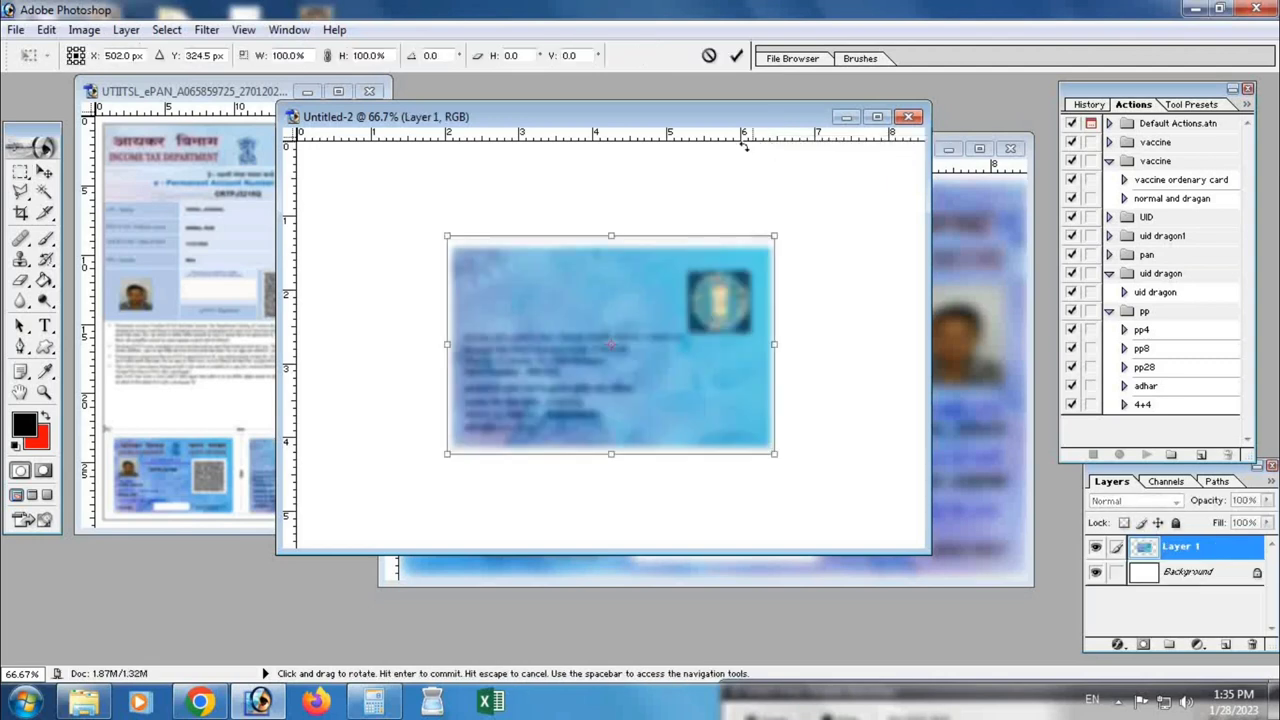
pyautogui.moveTo(773, 455); pyautogui.dragTo(878, 649)
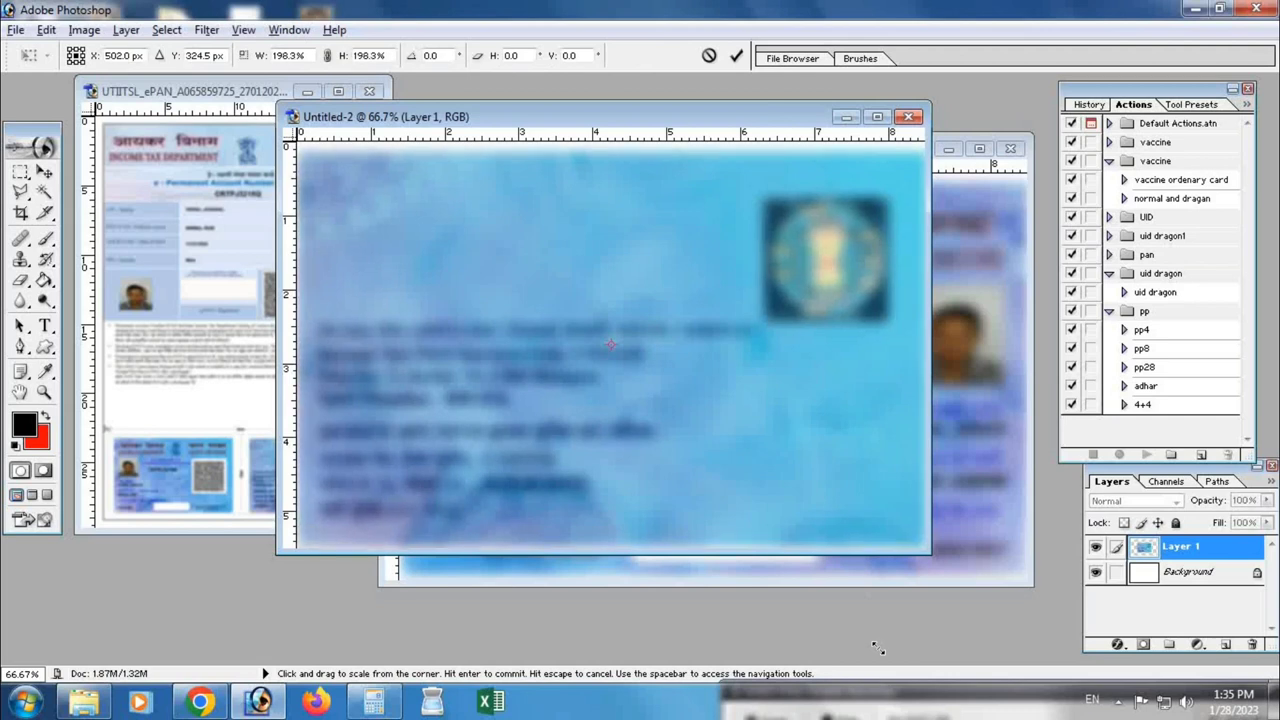
pyautogui.rightClick(718, 382)
pyautogui.click(815, 605)
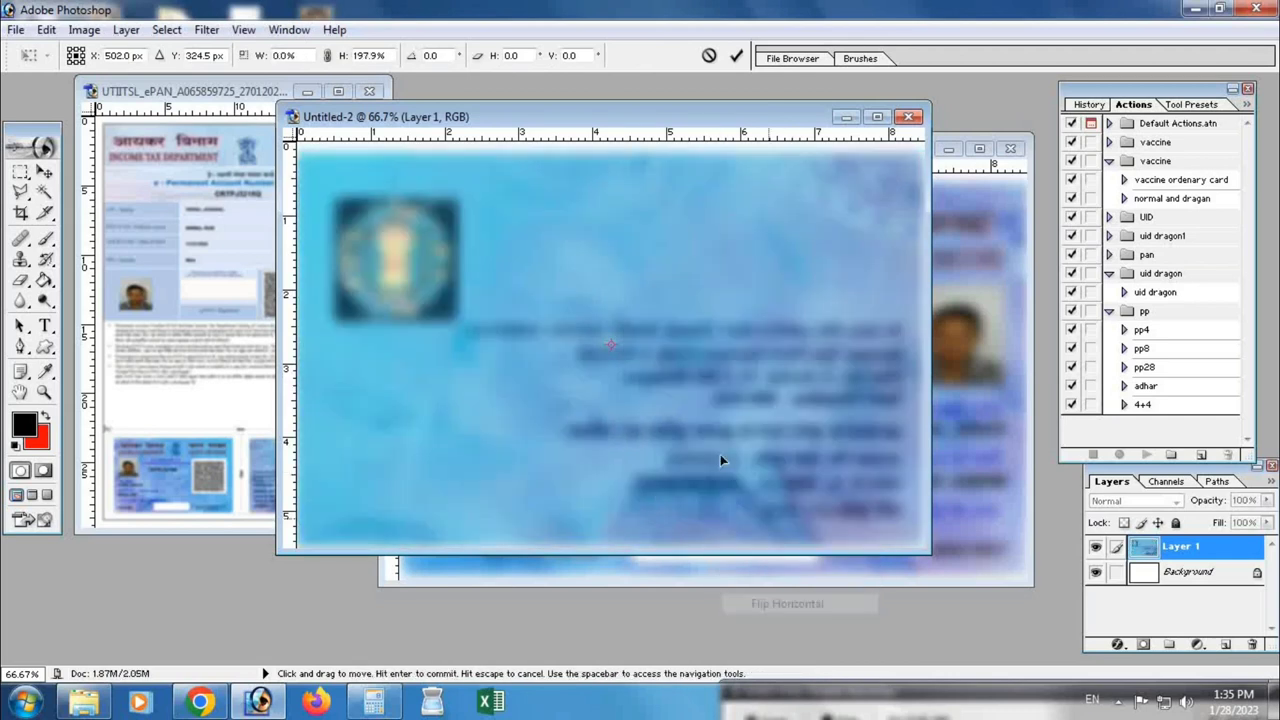
pyautogui.doubleClick(671, 359)
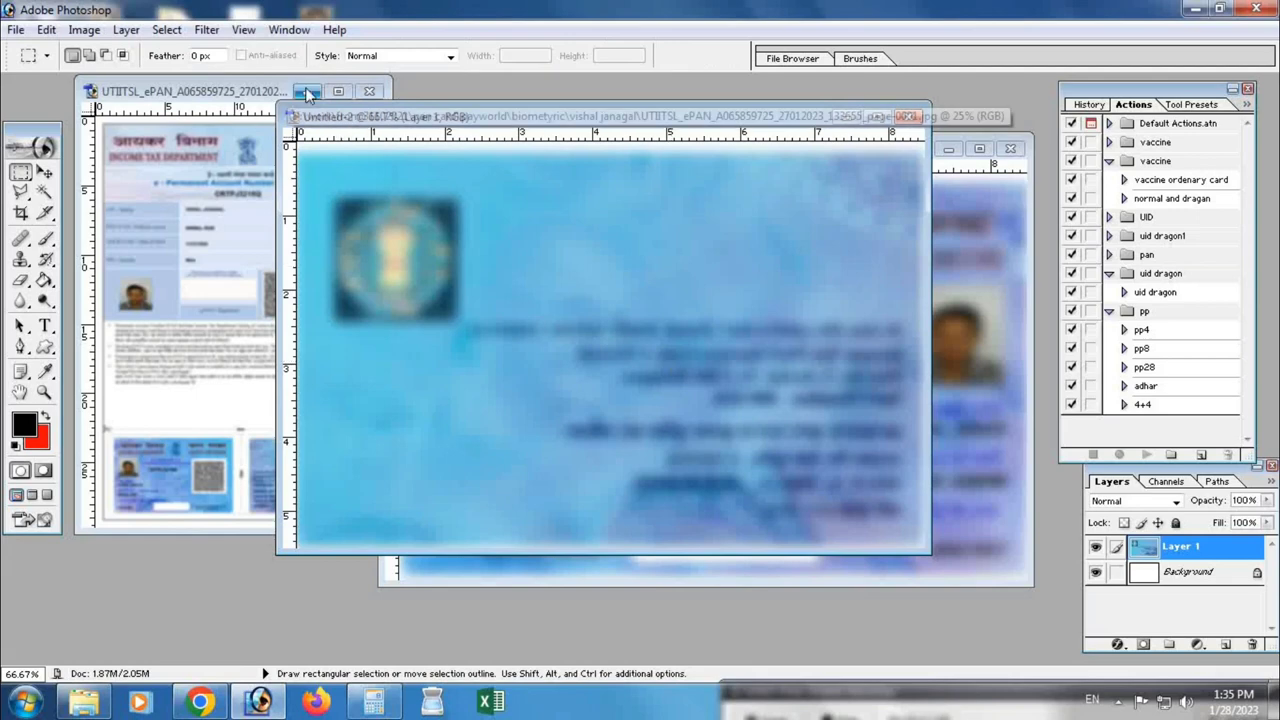
pyautogui.click(307, 91)
# Step: Arrange the Untitled-1 and Untitled-2 card windows toward the left
pyautogui.moveTo(667, 120); pyautogui.dragTo(469, 106)
pyautogui.click(786, 152)
pyautogui.moveTo(706, 152); pyautogui.dragTo(402, 148)
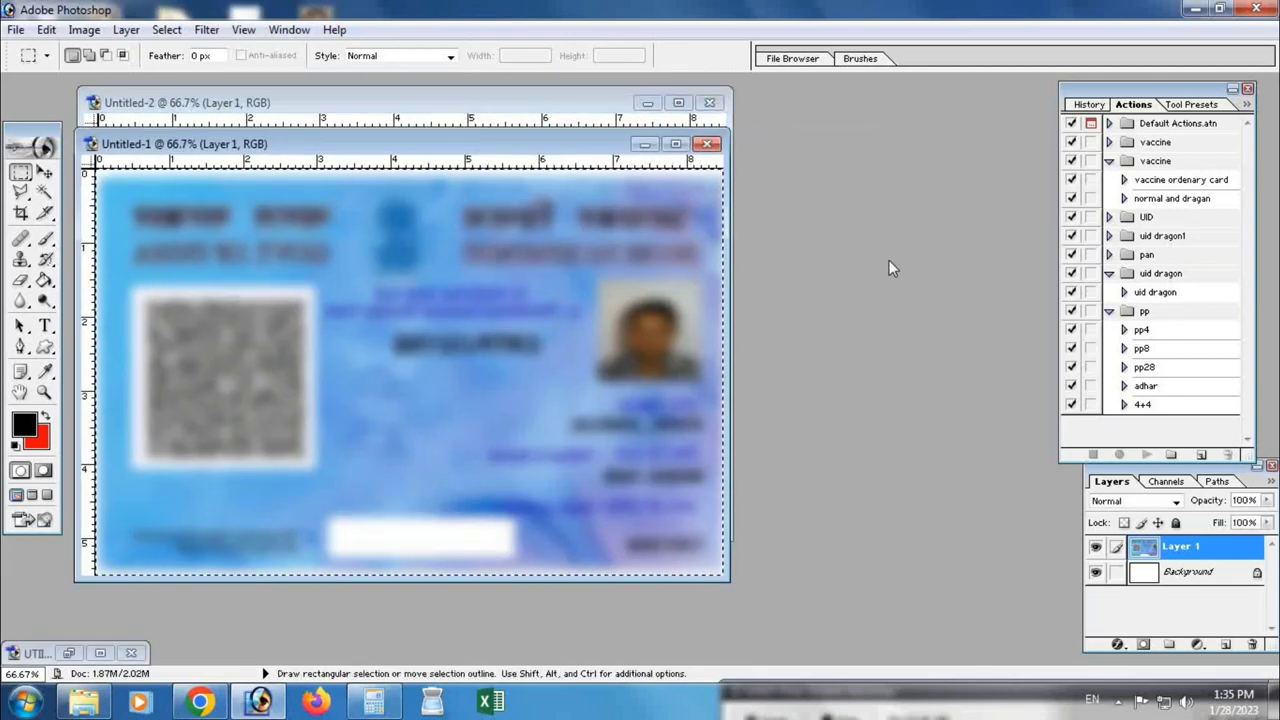
# Step: Open the guidlines4 A4 guideline sheet from the sizes folder
pyautogui.click(16, 30)
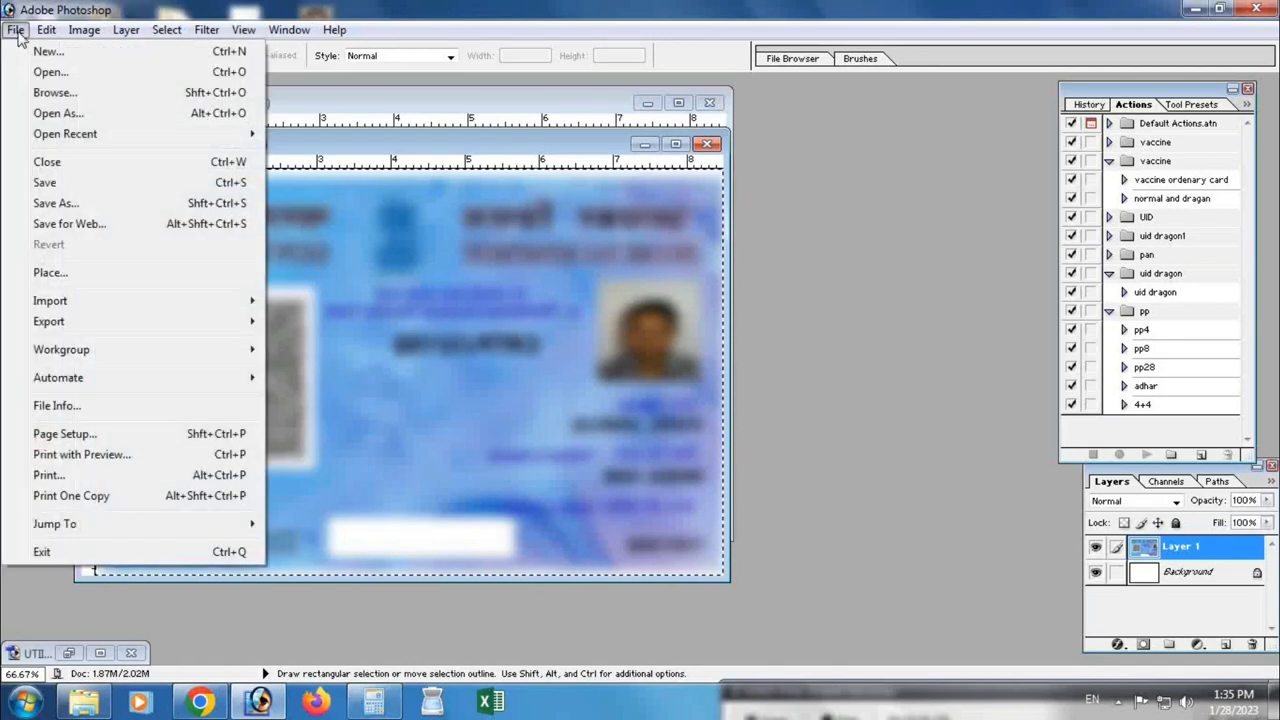
pyautogui.press('o')
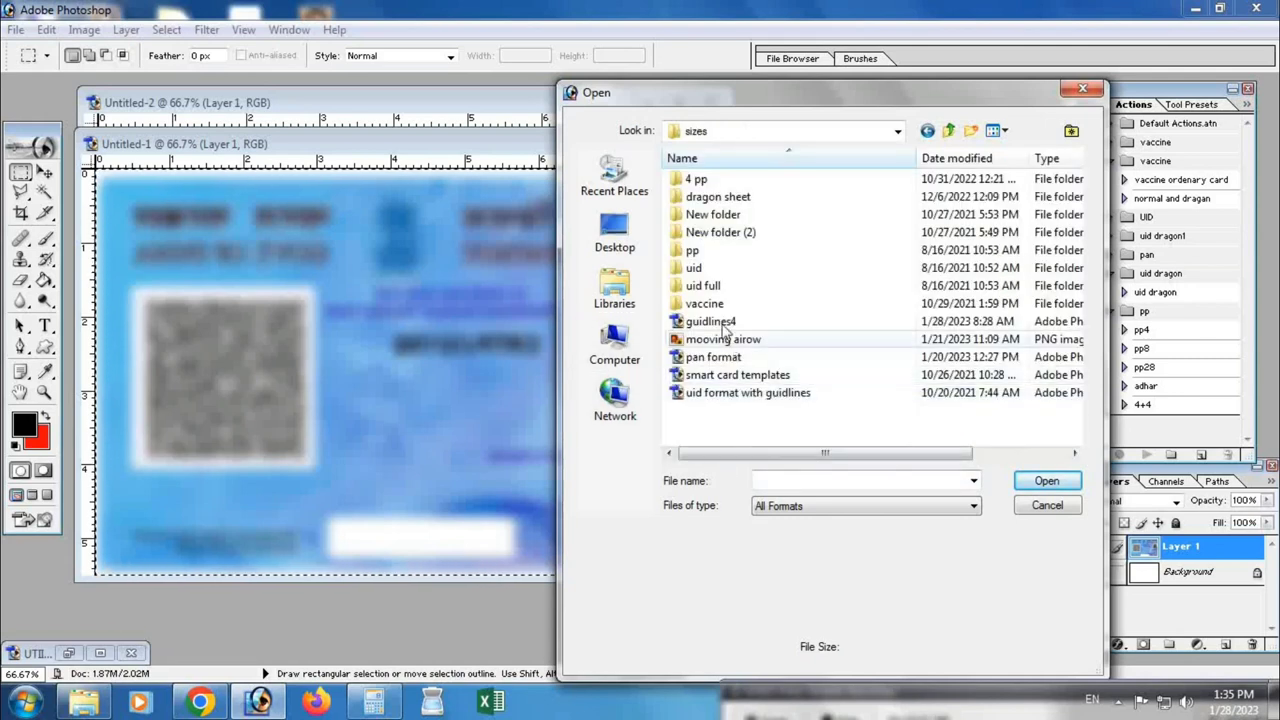
pyautogui.click(724, 325)
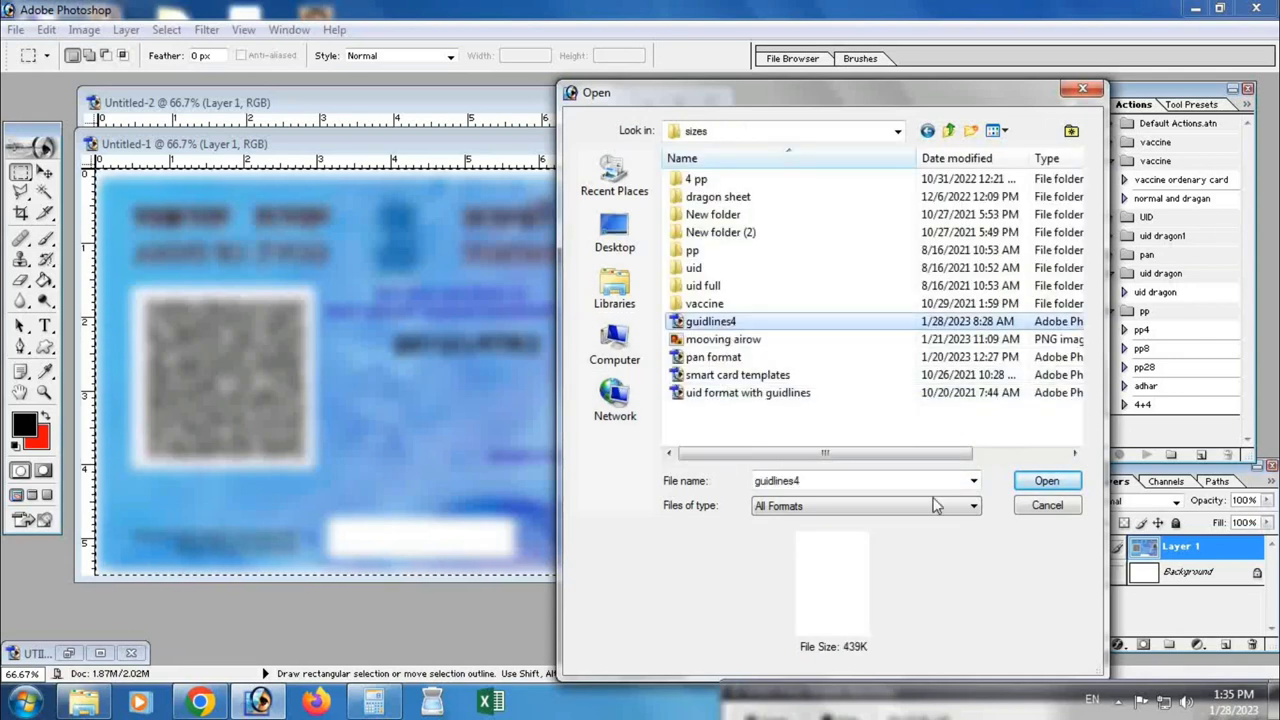
pyautogui.click(1031, 487)
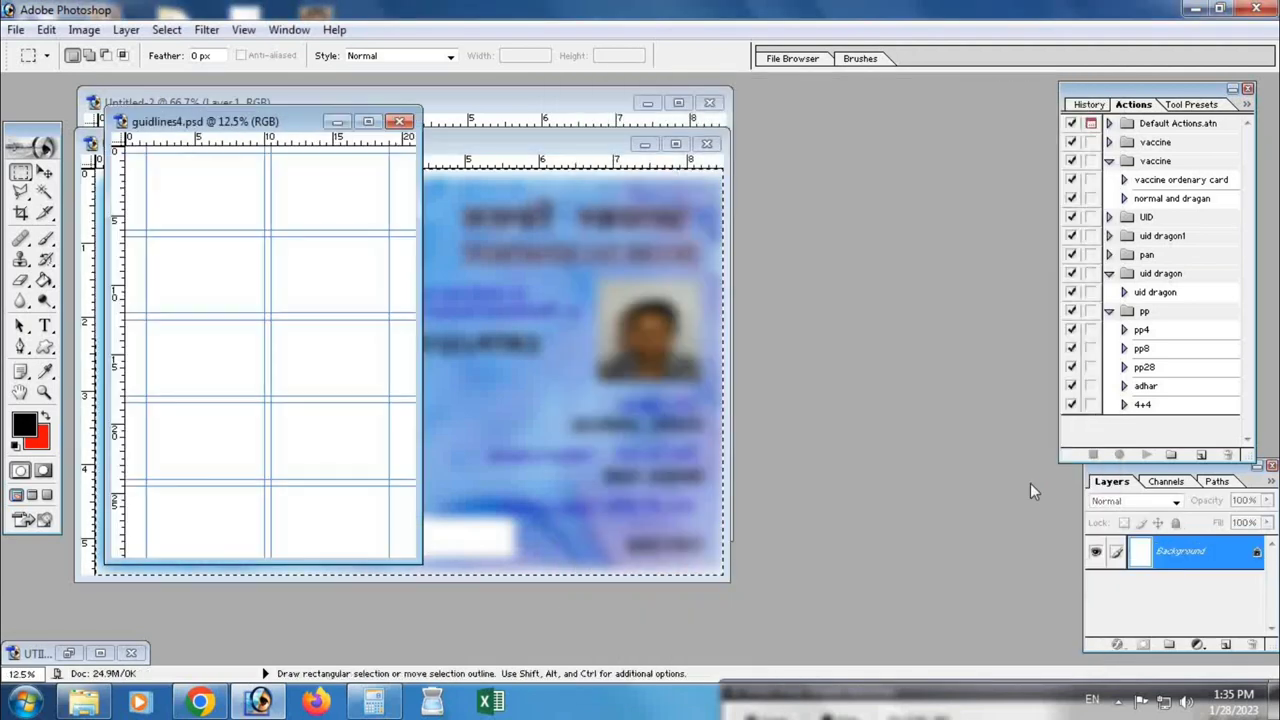
# Step: Select all of the card front in Untitled-1 and Copy Merged it
pyautogui.moveTo(252, 121); pyautogui.dragTo(864, 130)
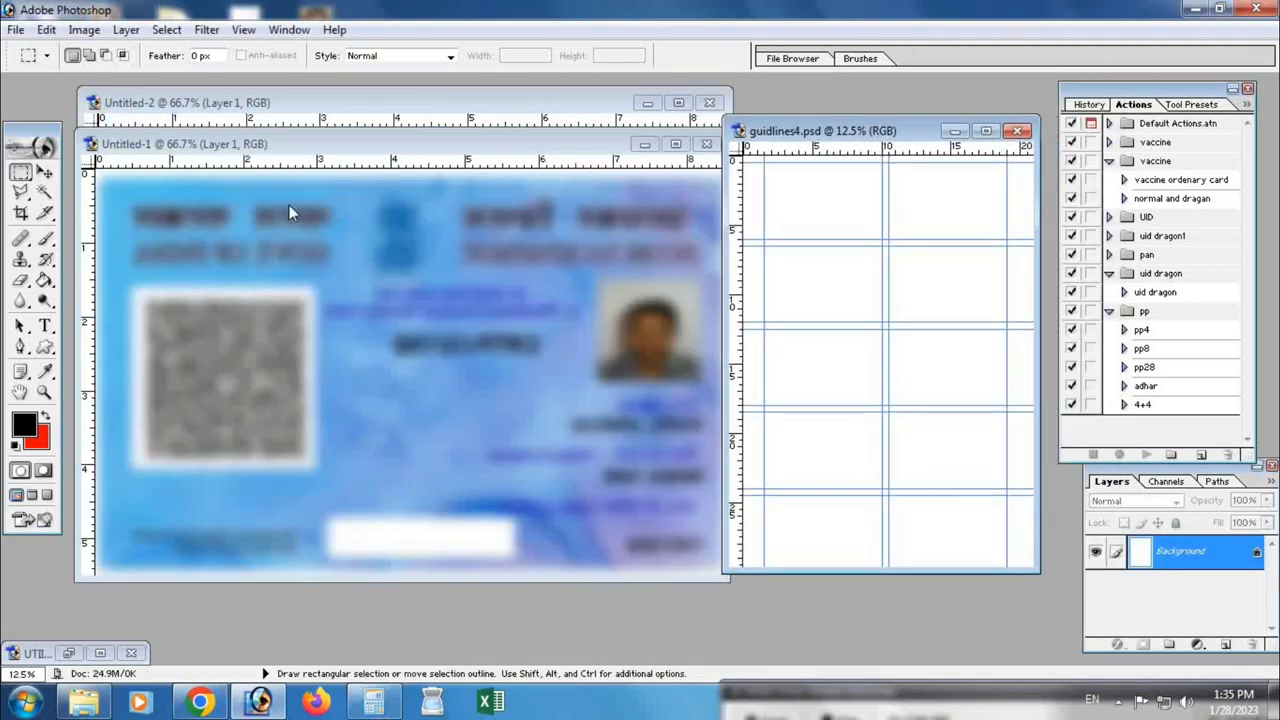
pyautogui.click(266, 158)
pyautogui.hotkey('ctrl', 'a')
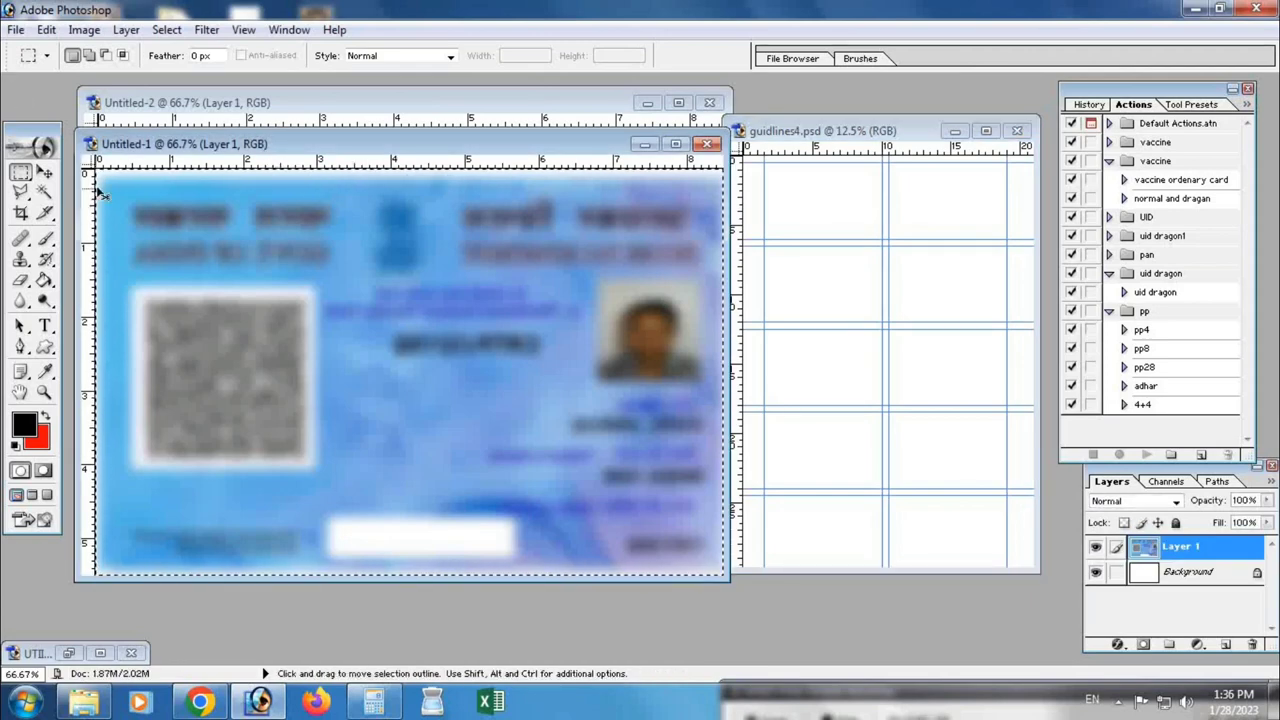
pyautogui.click(46, 29)
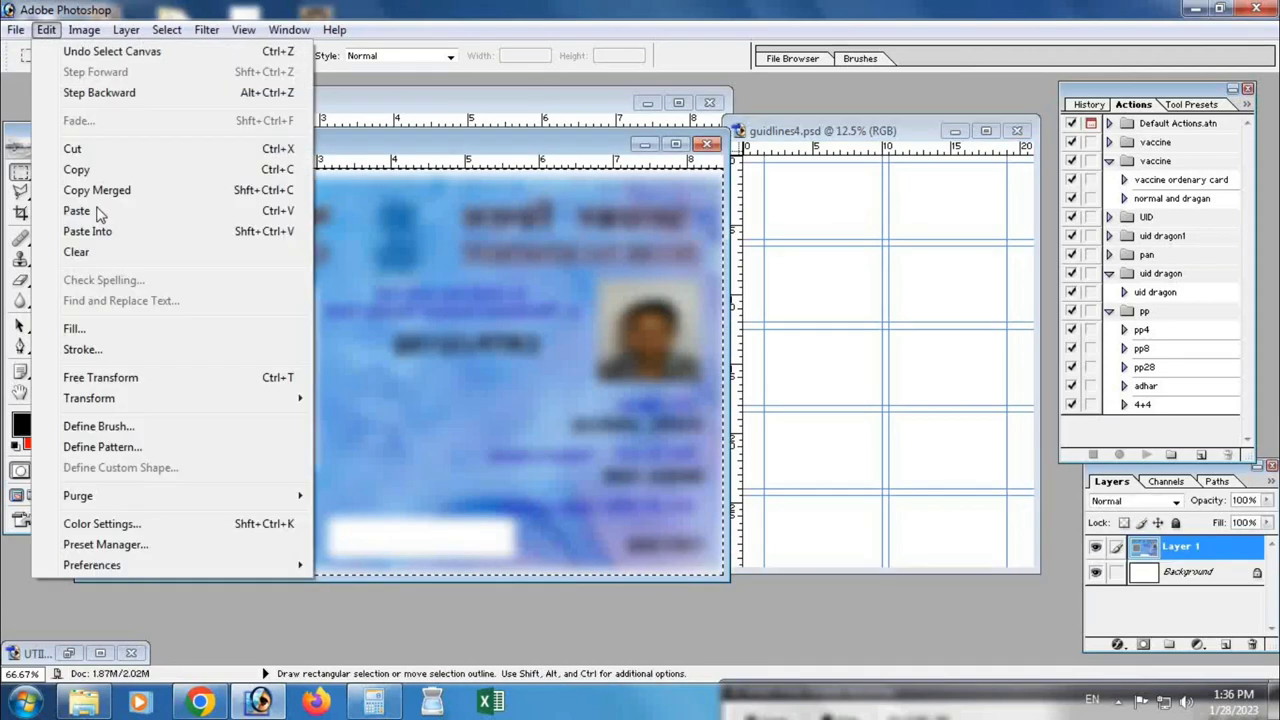
pyautogui.click(100, 190)
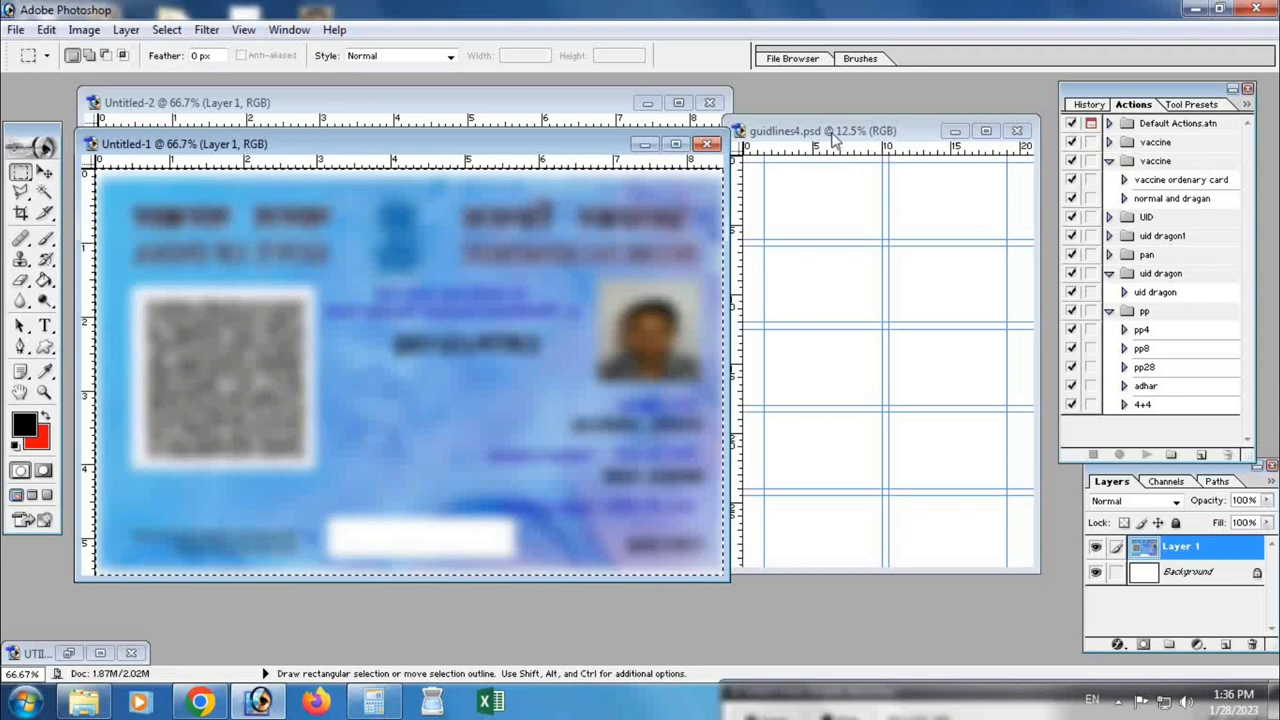
# Step: Paste the card front into guidlines4.psd and move it into the top-right grid cell
pyautogui.click(835, 140)
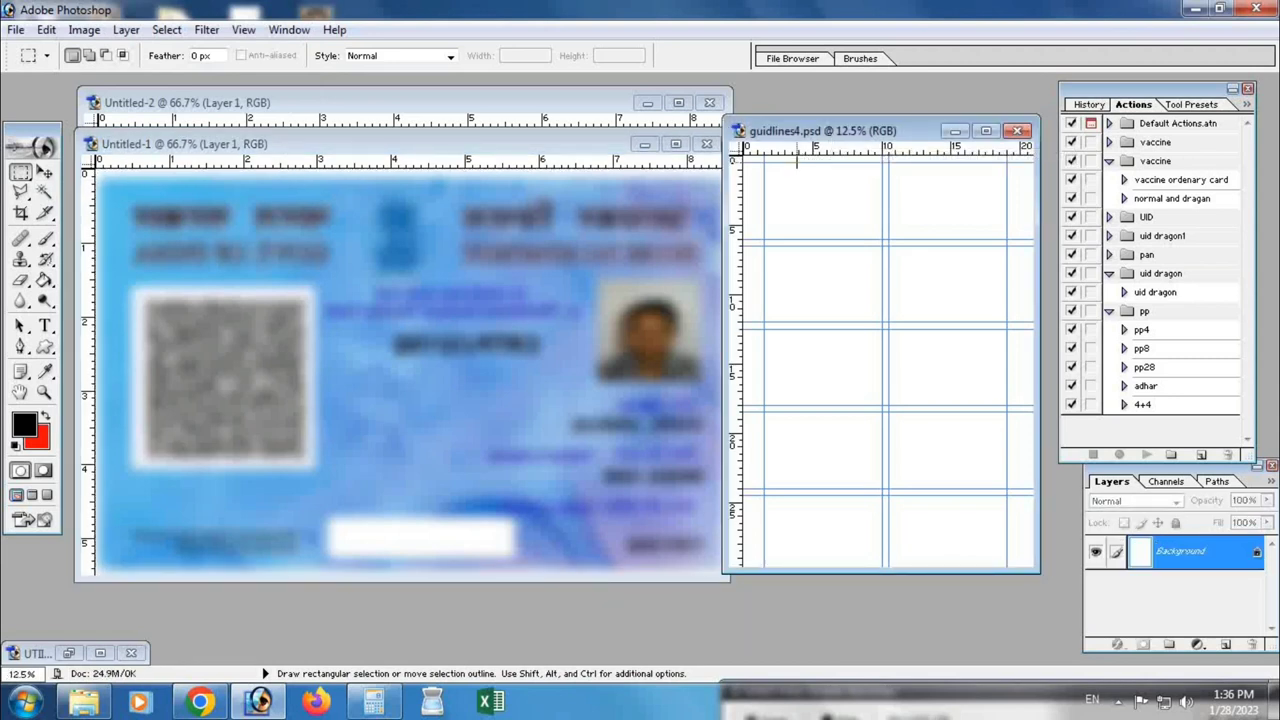
pyautogui.hotkey('ctrl', 'v')
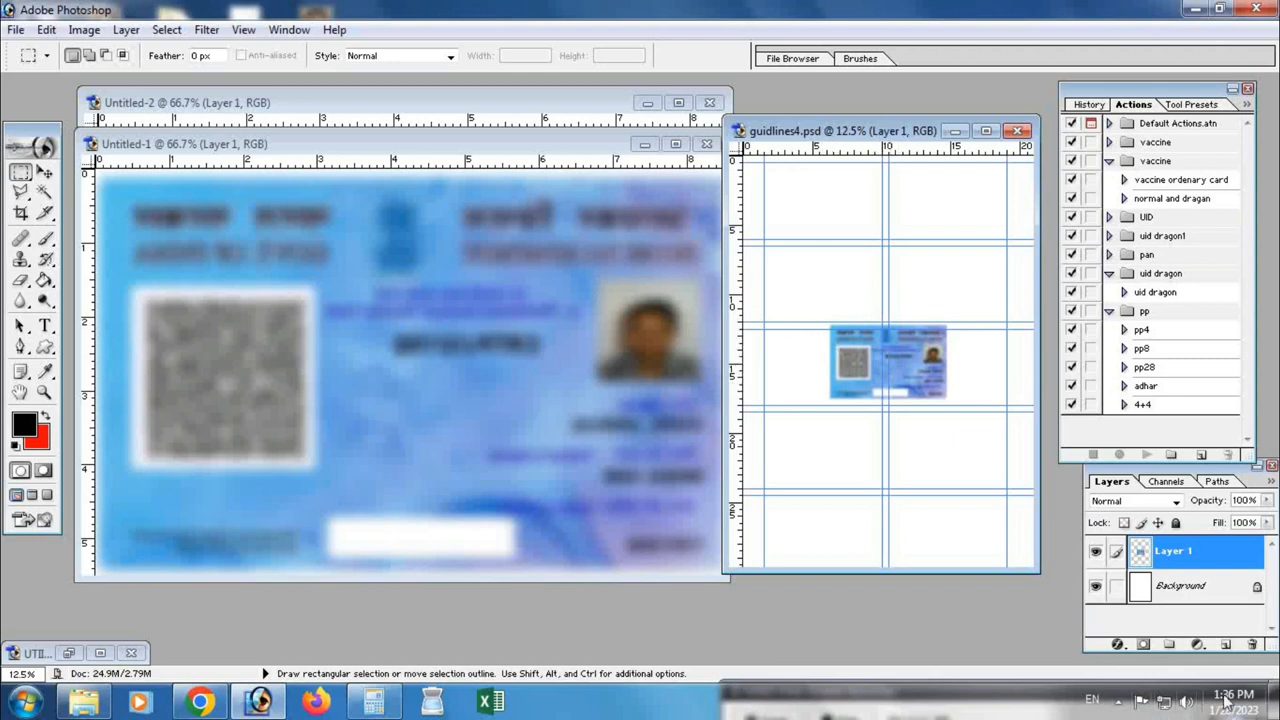
pyautogui.click(1180, 688)
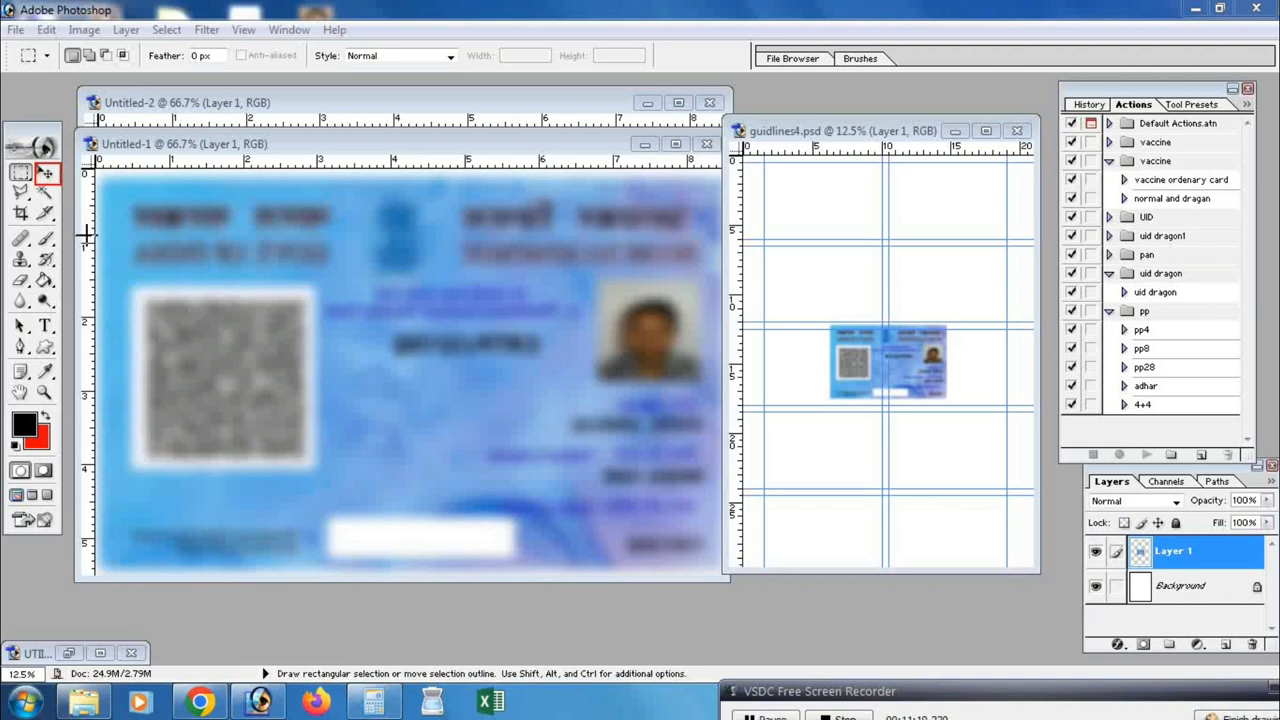
pyautogui.click(1262, 716)
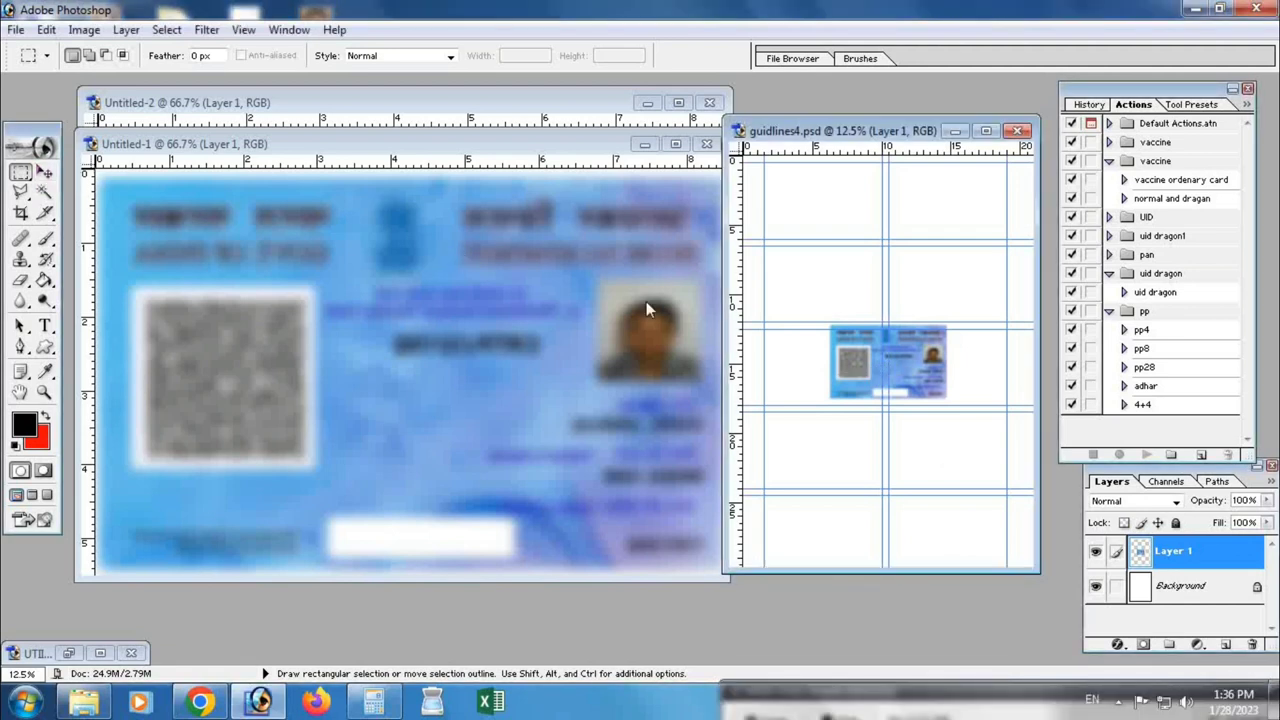
pyautogui.click(45, 175)
pyautogui.moveTo(867, 328); pyautogui.dragTo(935, 214)
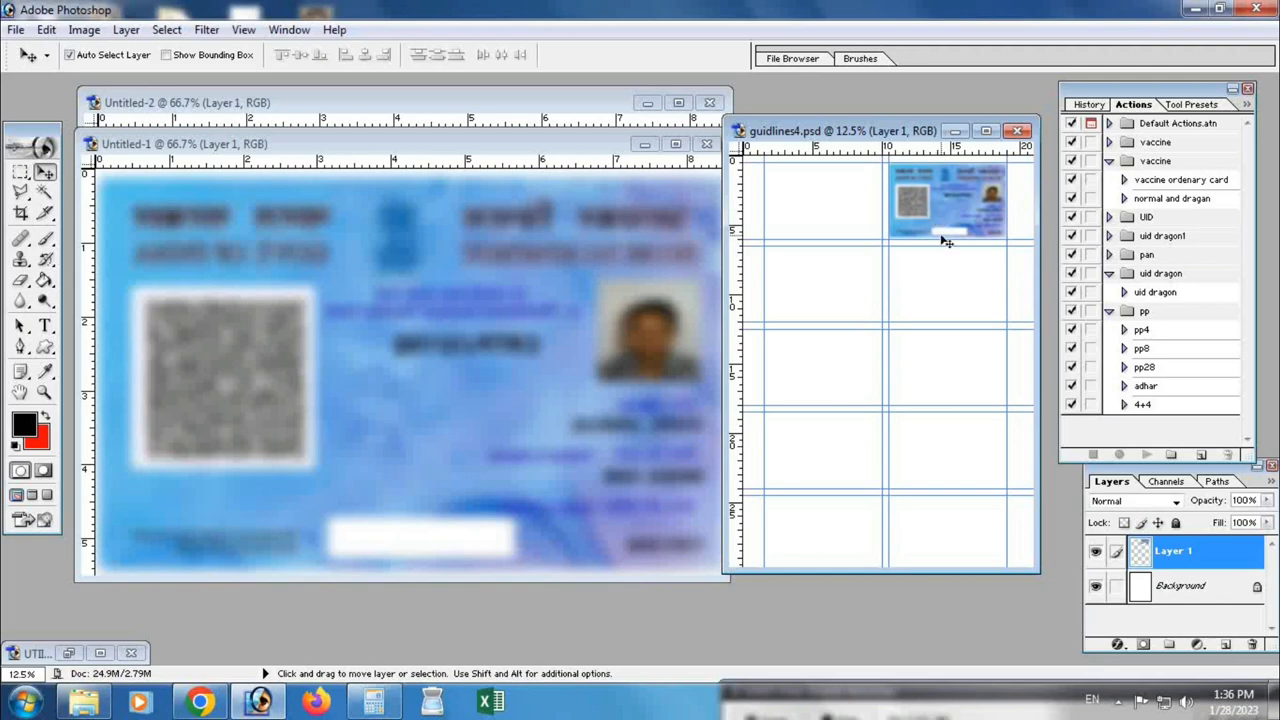
# Step: Minimize the card front, then select all of the card back in Untitled-2 and Copy Merged it
pyautogui.click(645, 145)
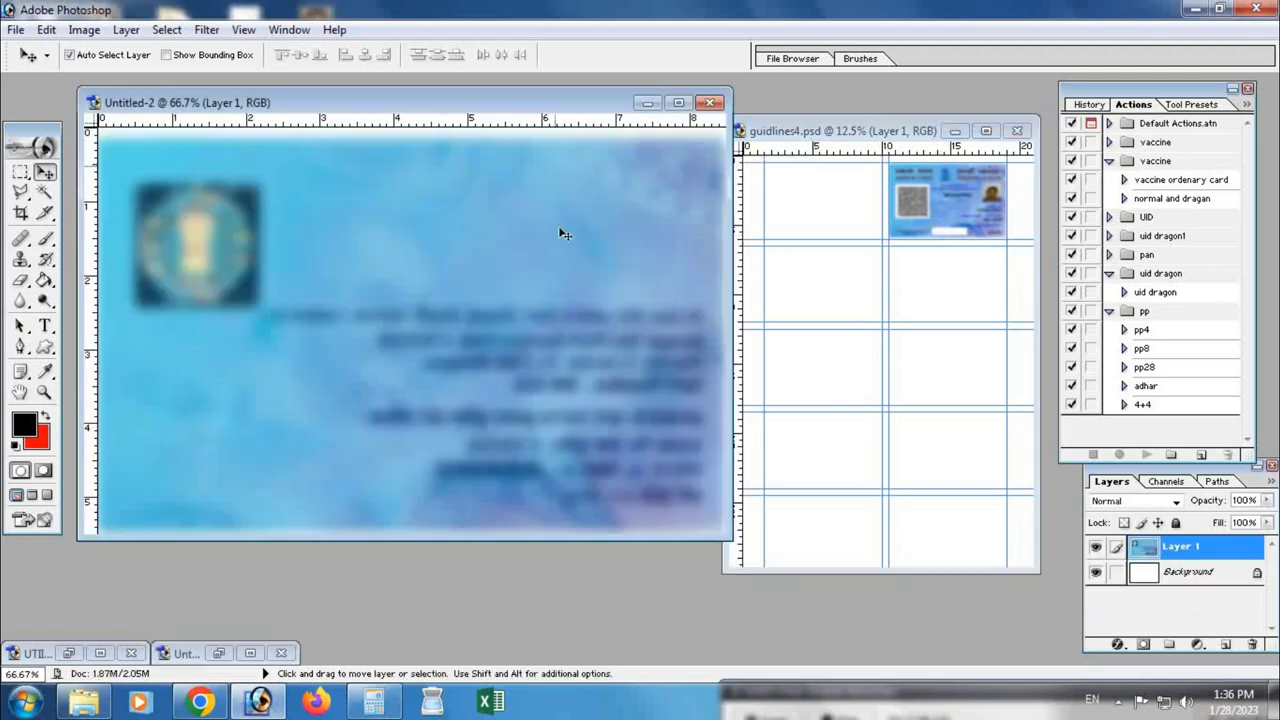
pyautogui.hotkey('ctrl', 'a')
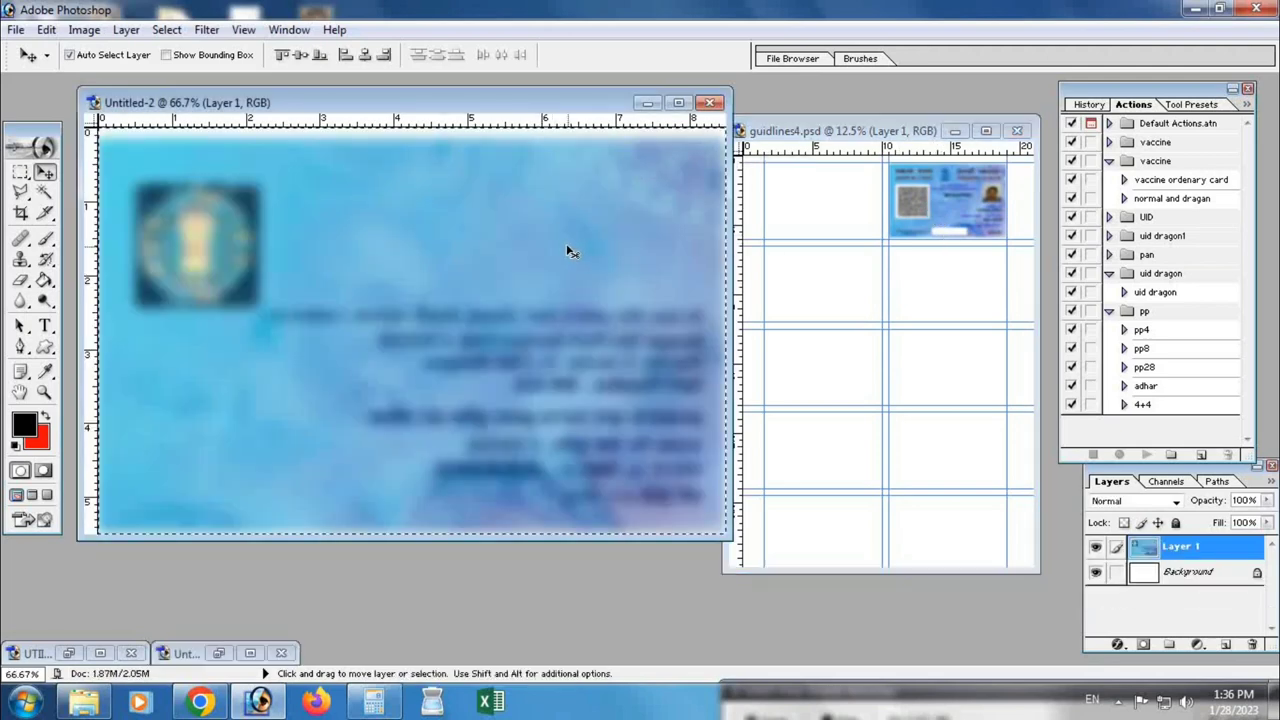
pyautogui.click(16, 29)
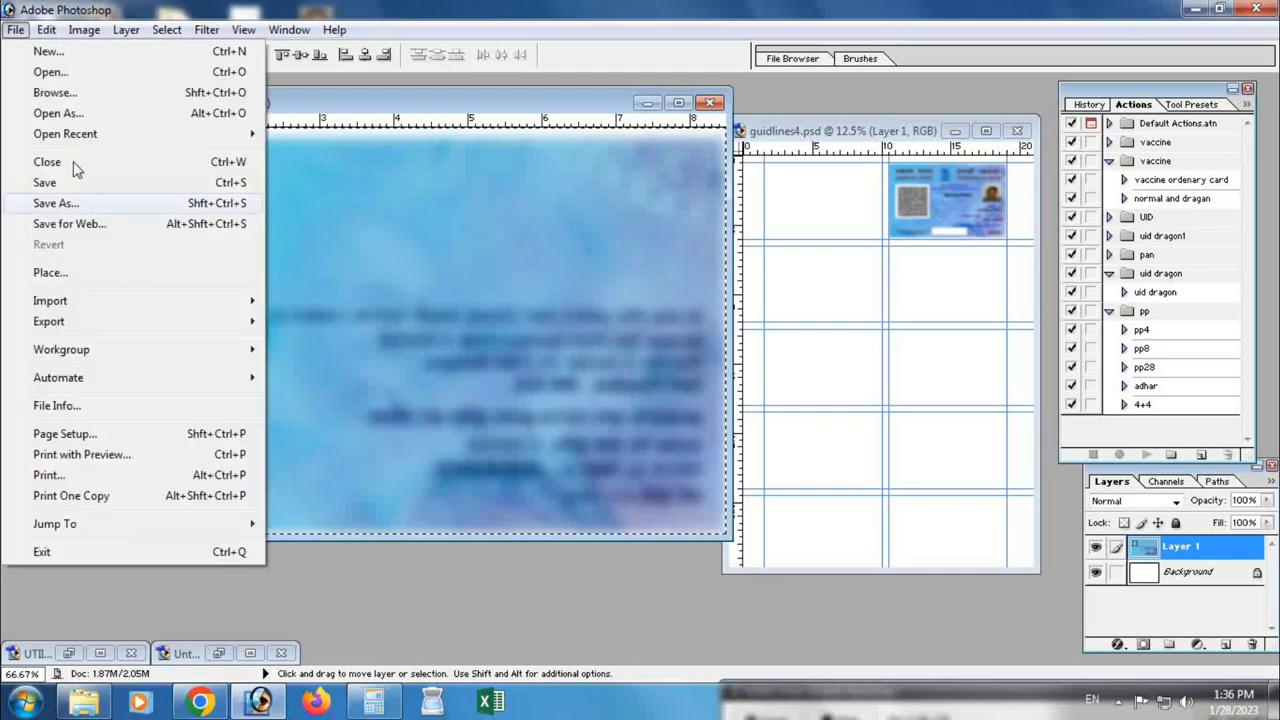
pyautogui.moveTo(46, 30)
pyautogui.click(97, 191)
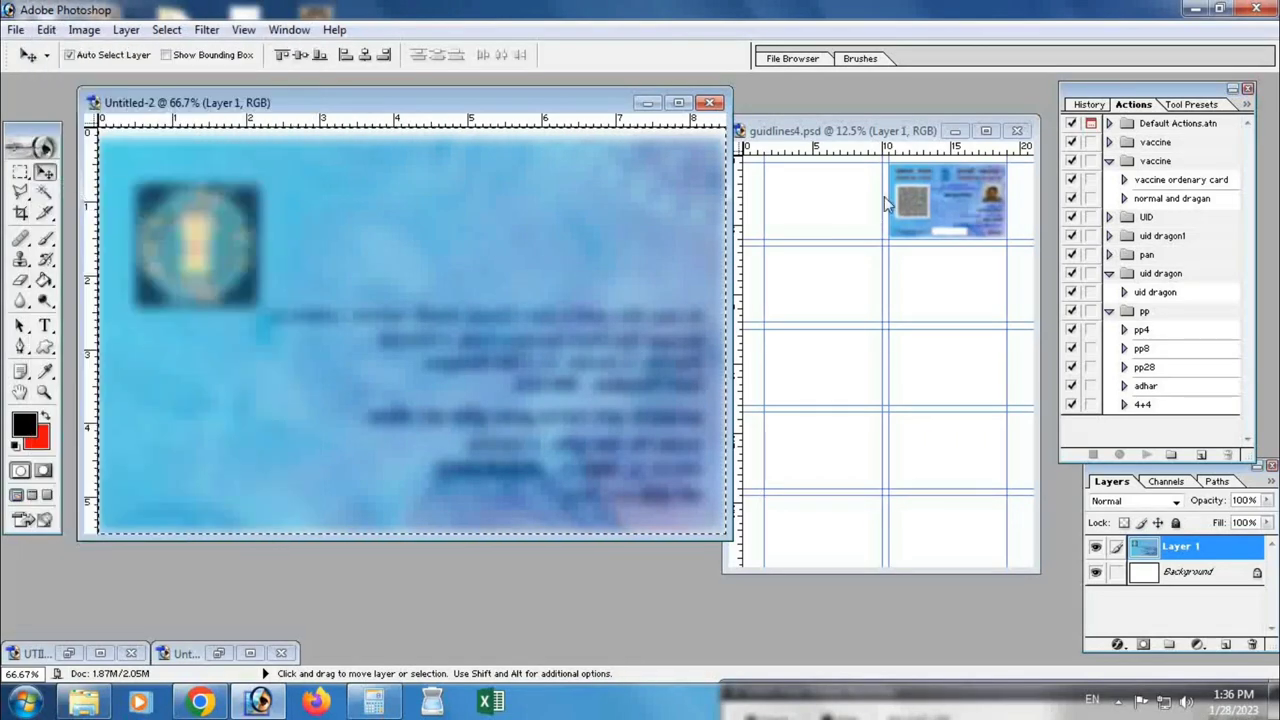
# Step: Paste the card back into guidlines4.psd, drag it to the top-left cell, and minimize Untitled-2
pyautogui.click(812, 134)
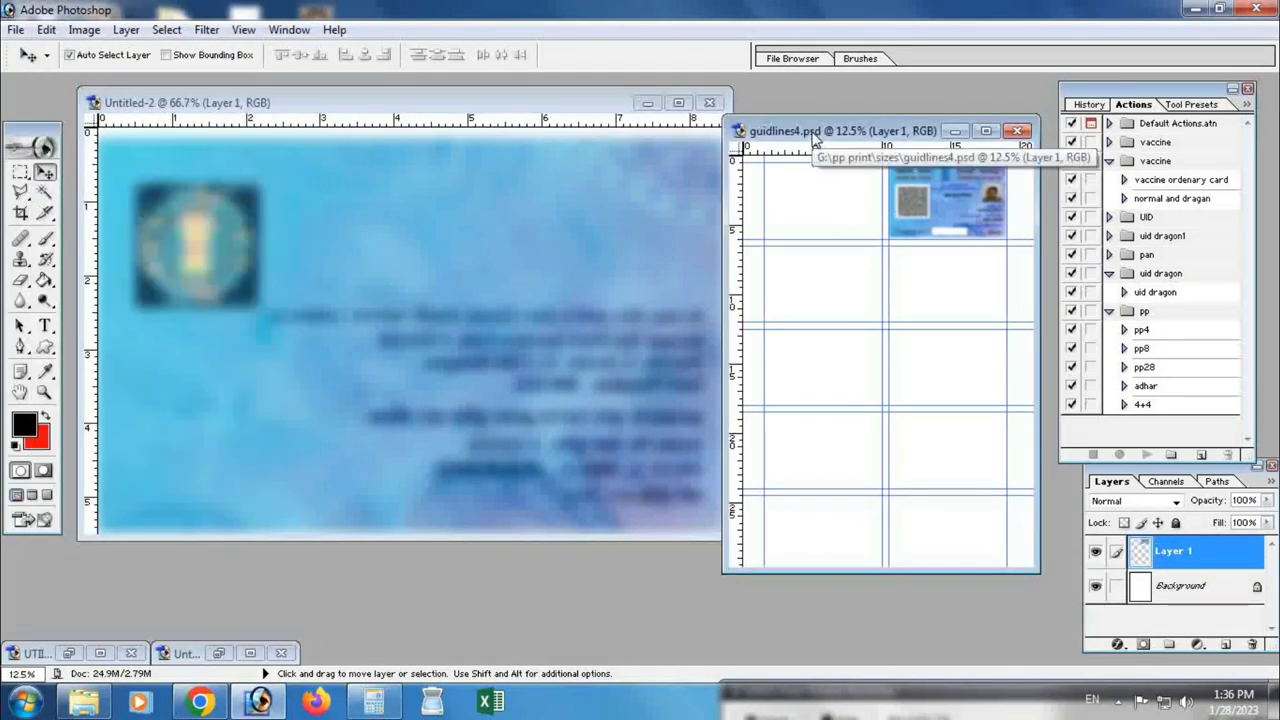
pyautogui.hotkey('ctrl', 'v')
pyautogui.moveTo(846, 340); pyautogui.dragTo(794, 210)
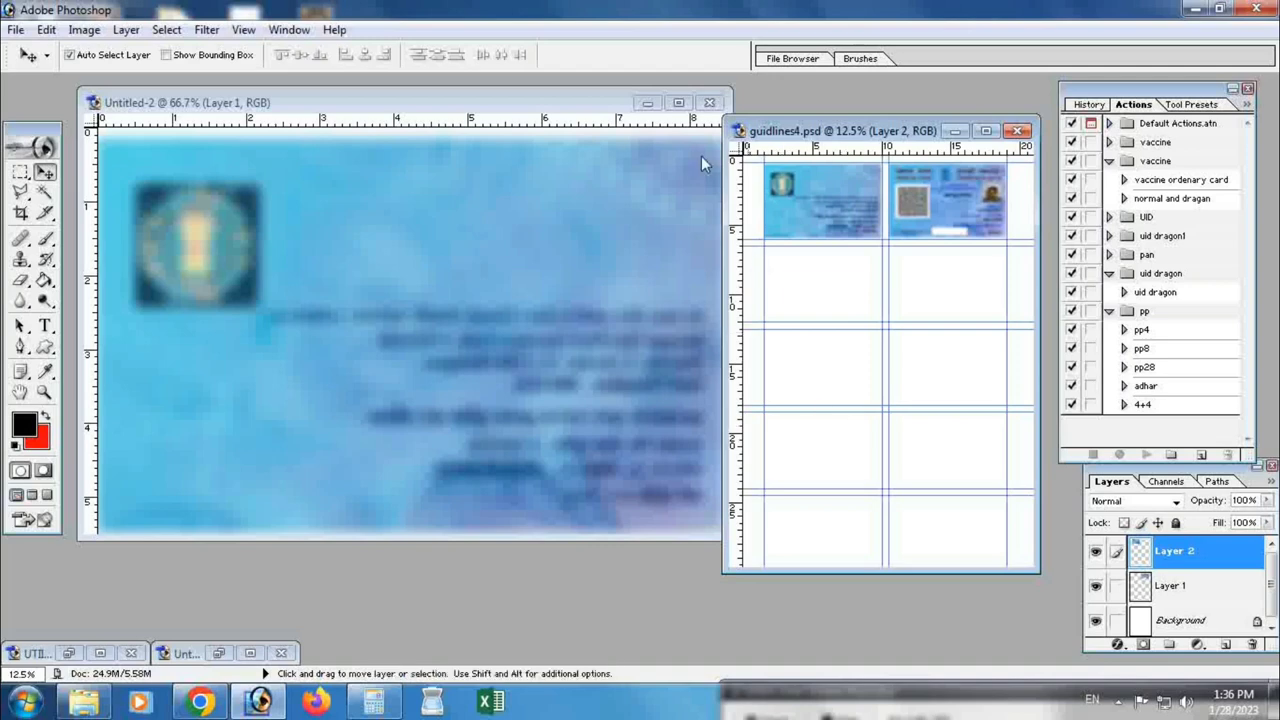
pyautogui.click(646, 103)
# Step: Set the EPSON L220 to A4 210 x 297 mm, Epson Matte paper, High quality, then print
pyautogui.moveTo(815, 143); pyautogui.dragTo(621, 143)
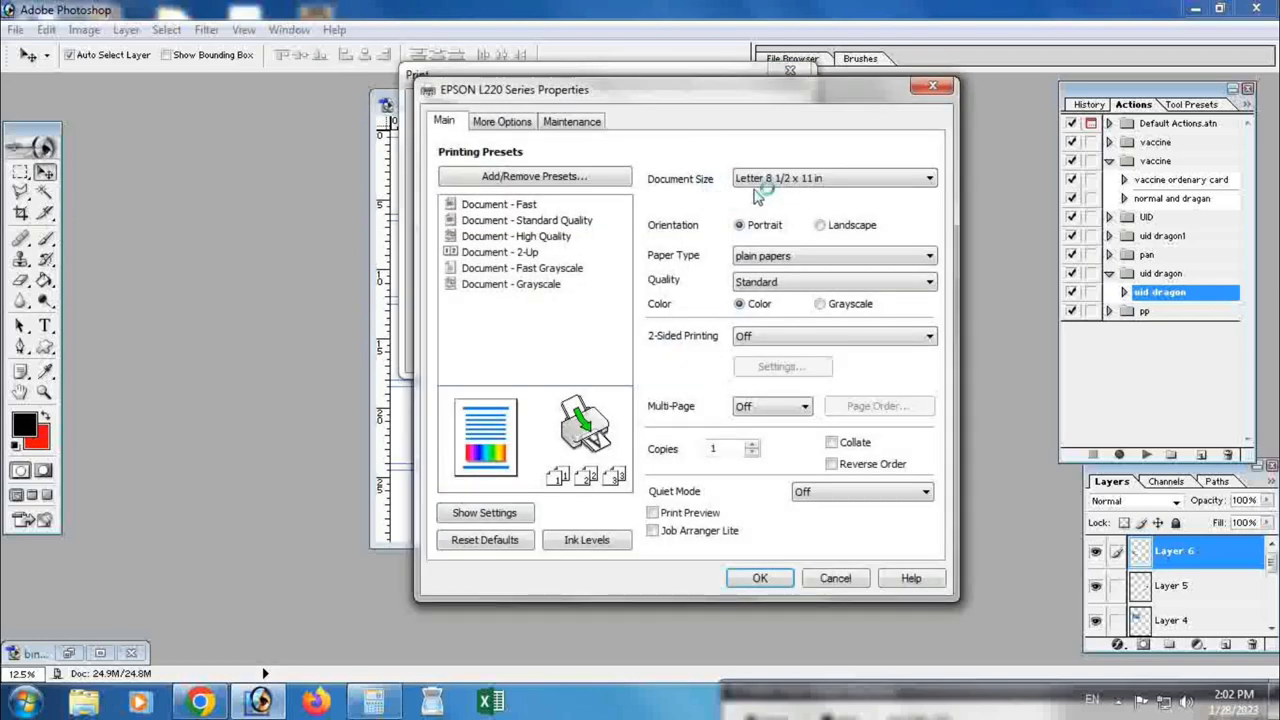
pyautogui.click(764, 182)
pyautogui.click(760, 195)
pyautogui.click(778, 262)
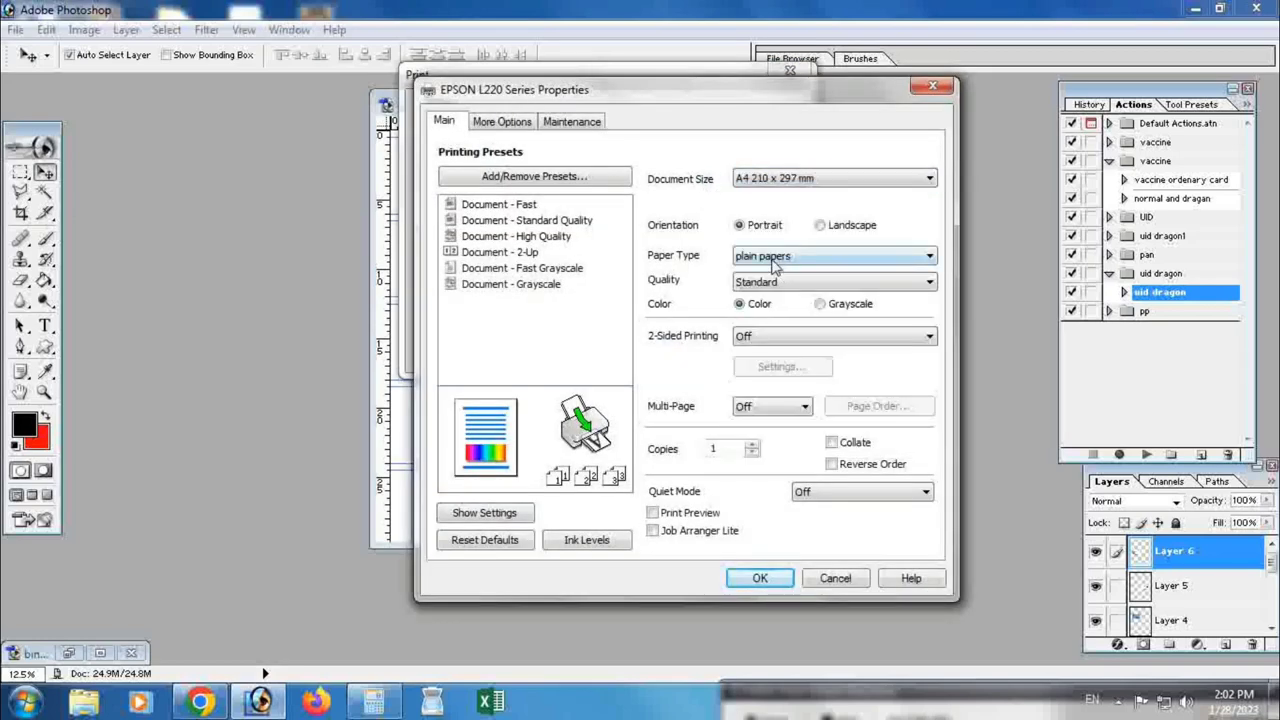
pyautogui.click(770, 288)
pyautogui.click(762, 283)
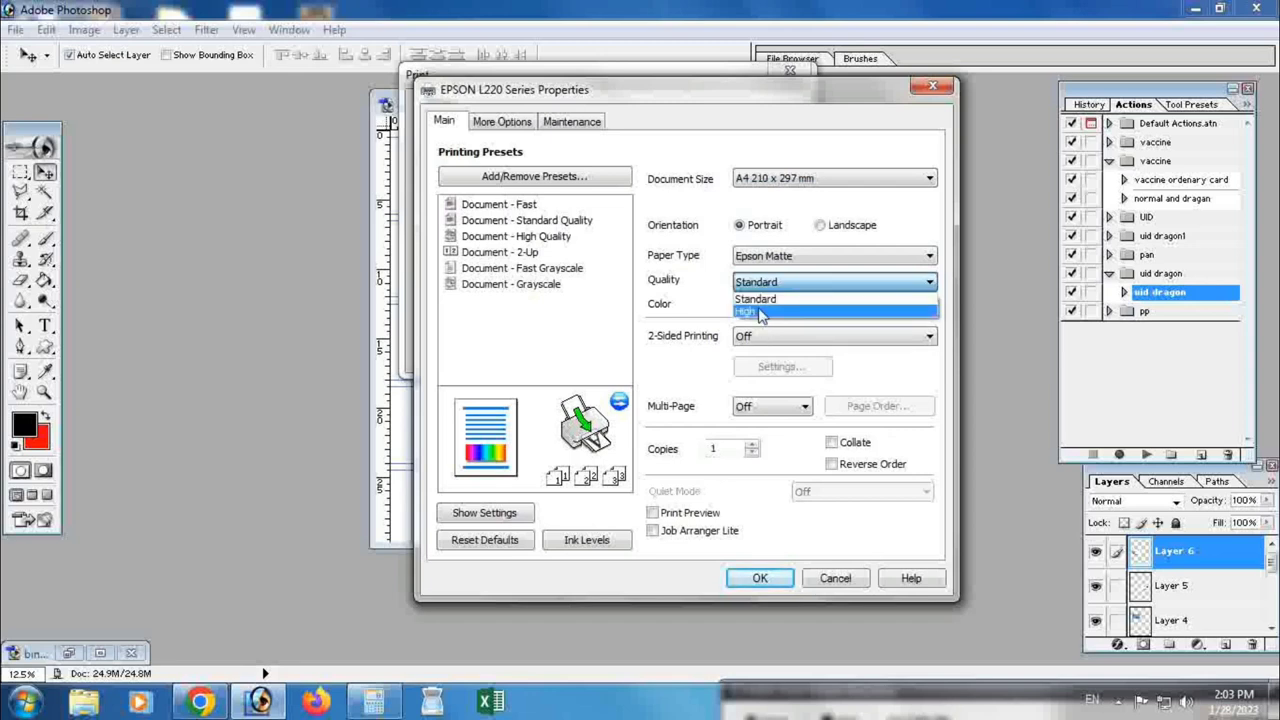
pyautogui.click(762, 313)
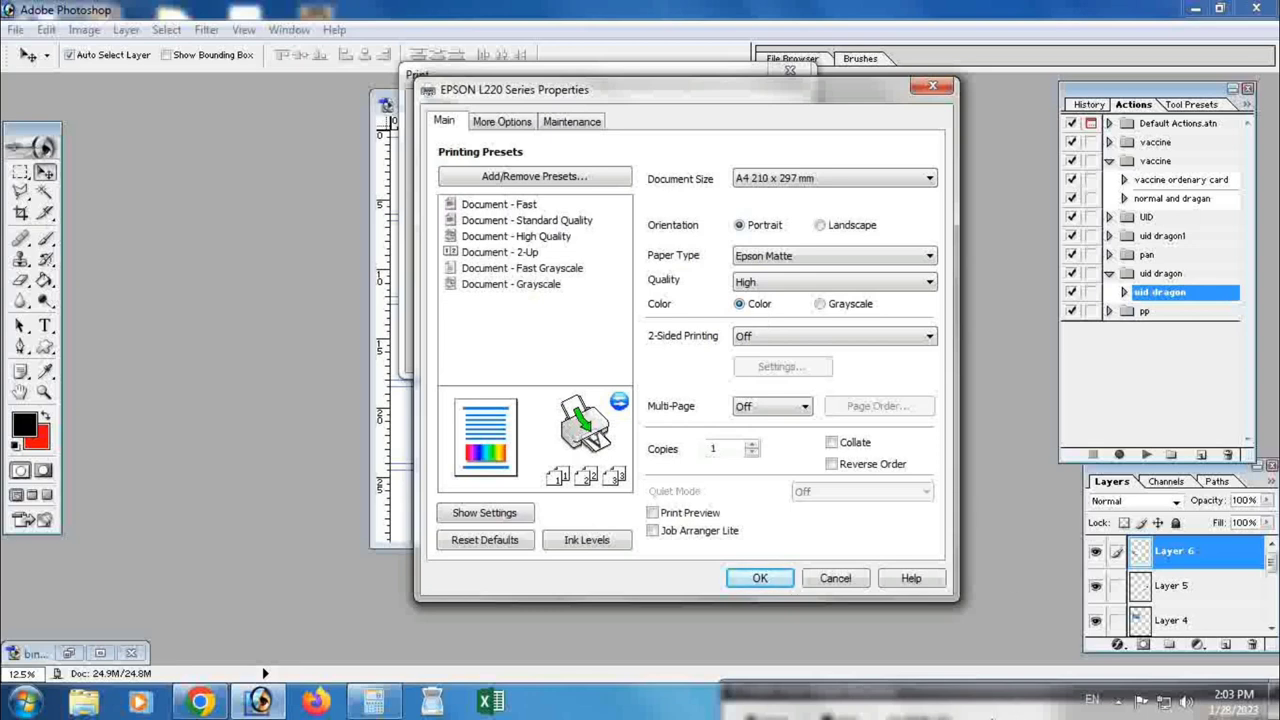
pyautogui.click(760, 579)
pyautogui.click(690, 352)
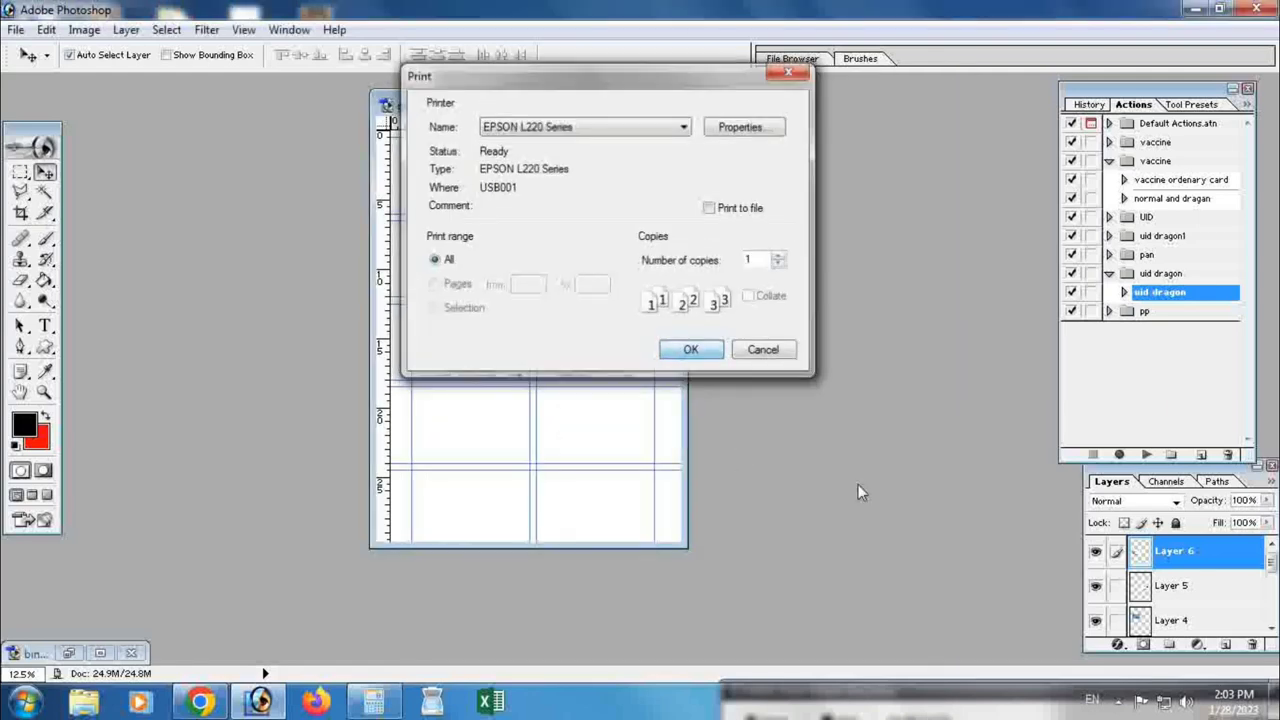